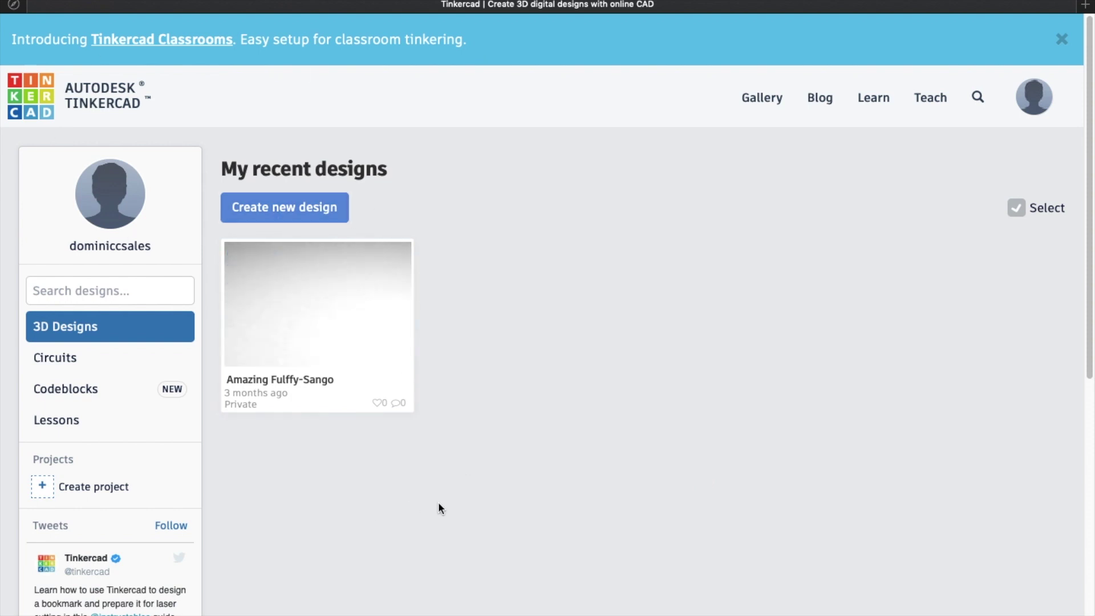
# From the dashboard's Circuits list, create a new blank circuit named Stunning Gaaris-Elzing.
pyautogui.click(118, 365)
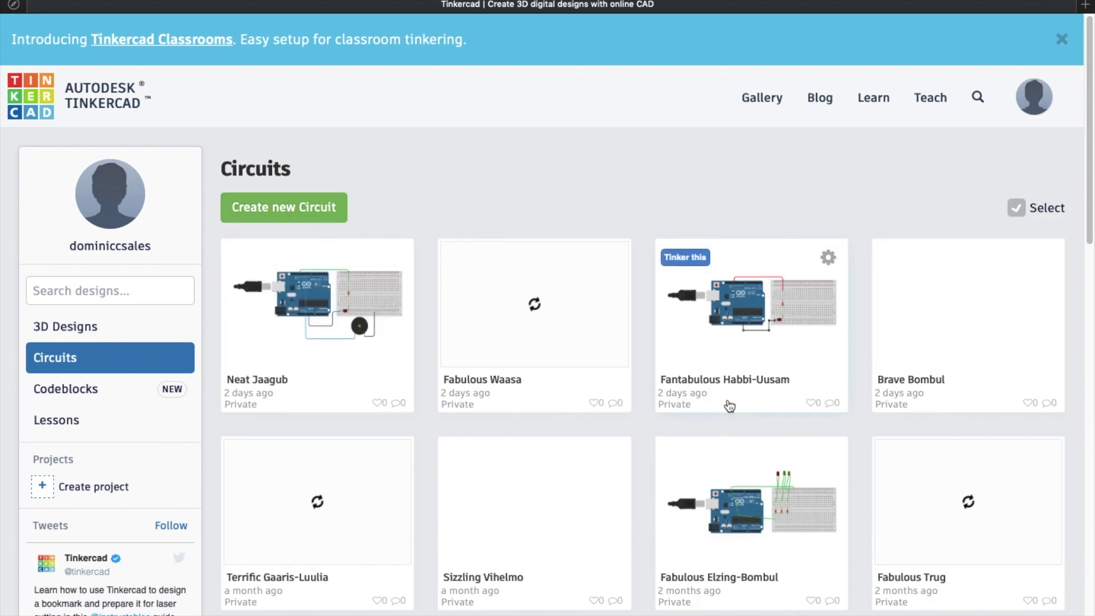
pyautogui.scroll(-4, 729, 405)
pyautogui.scroll(-10, 729, 405)
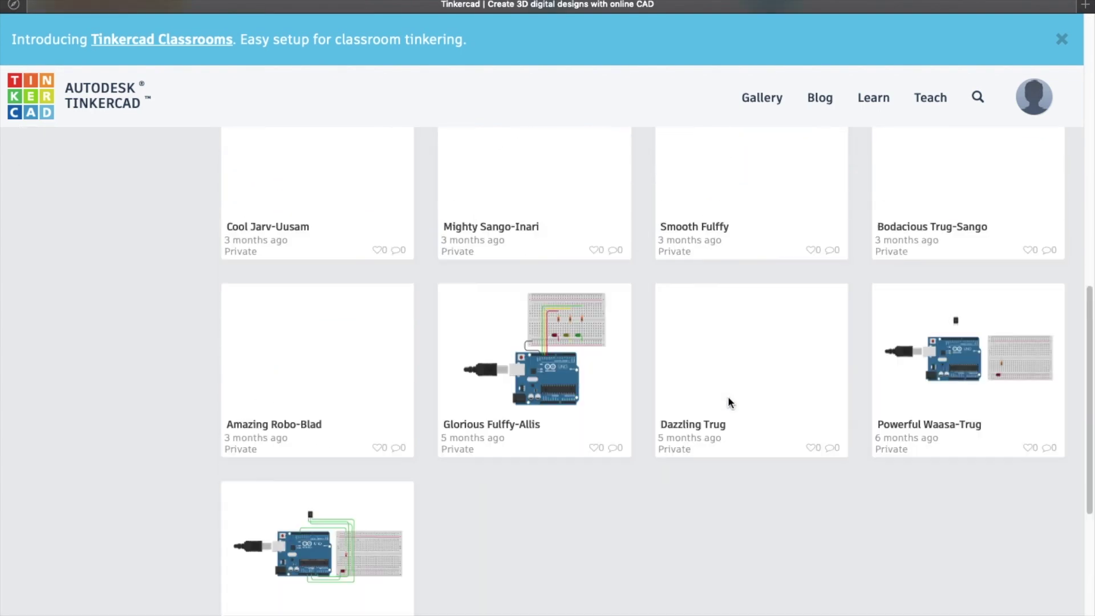
pyautogui.scroll(14, 729, 404)
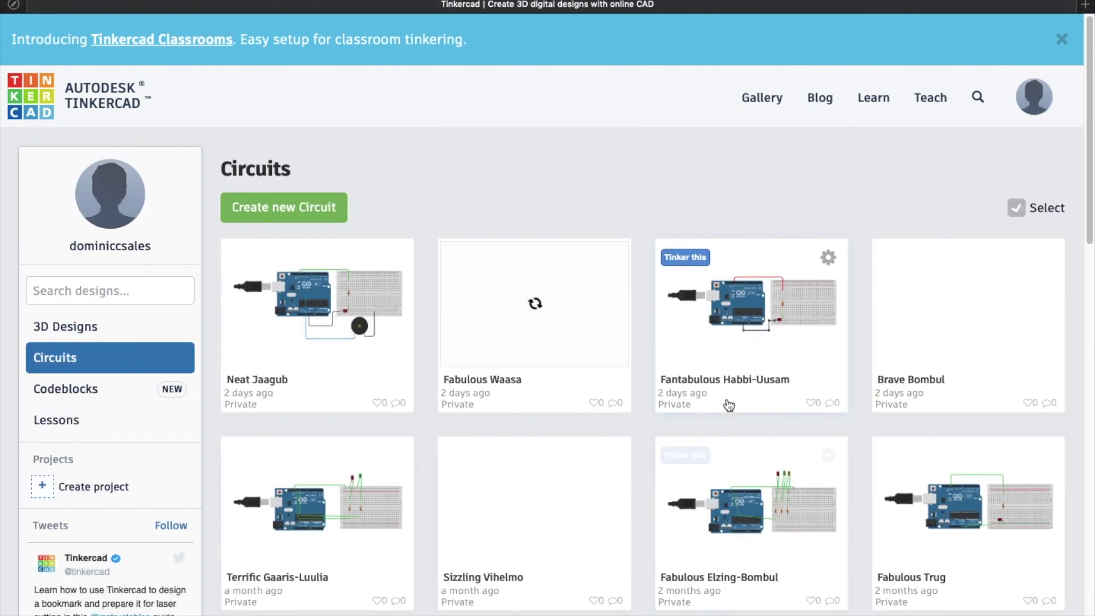
pyautogui.click(319, 209)
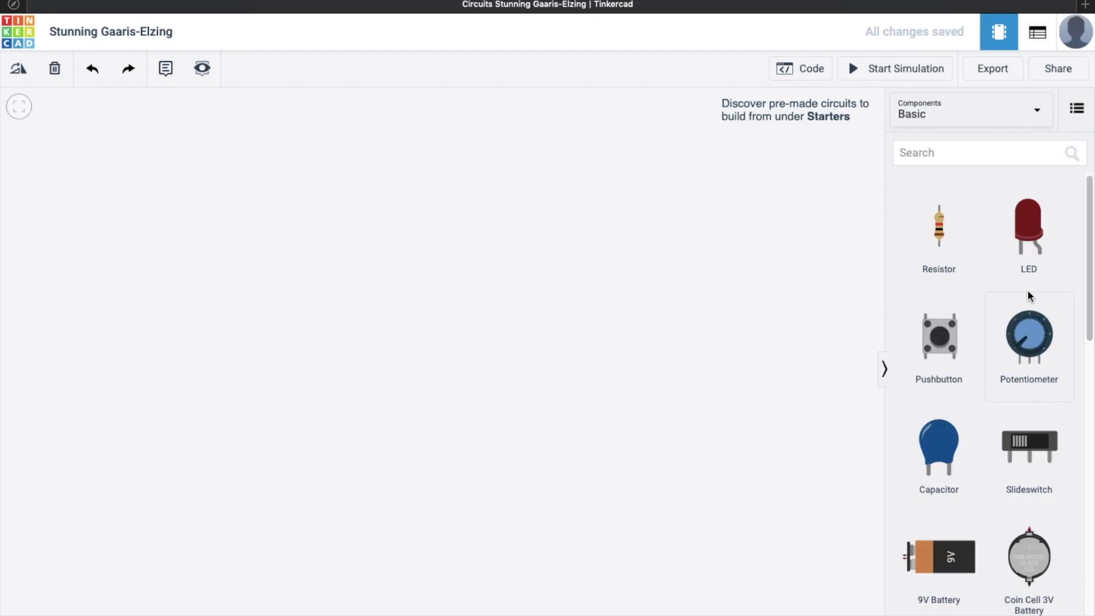
# Browse the All and Basic component lists and drag an Arduino Uno R3 onto the canvas.
pyautogui.moveTo(1092, 269); pyautogui.dragTo(1080, 232)
pyautogui.click(1021, 109)
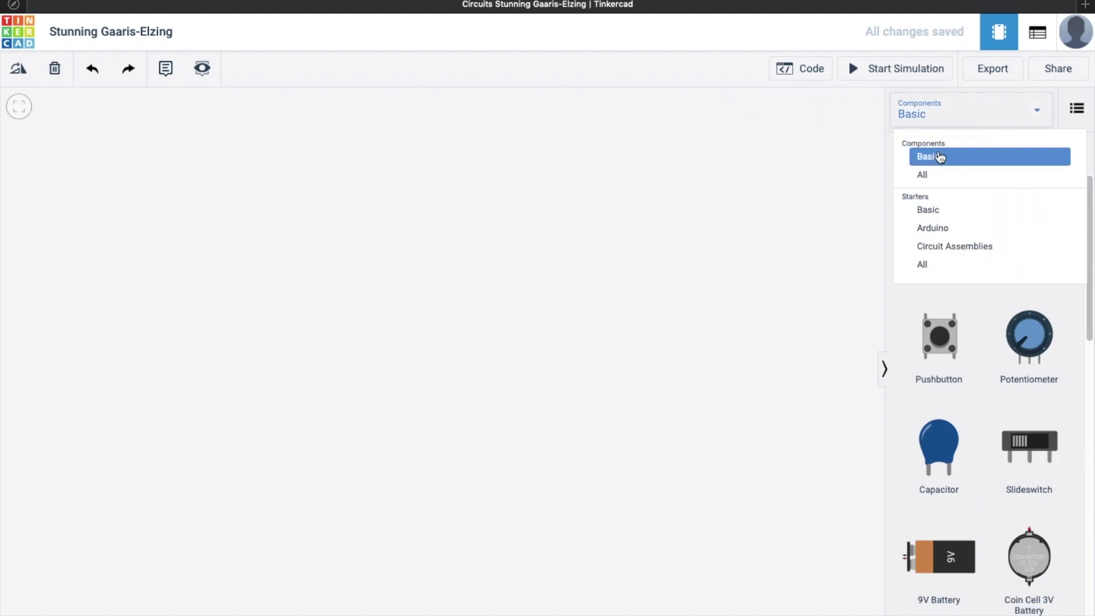
pyautogui.click(950, 180)
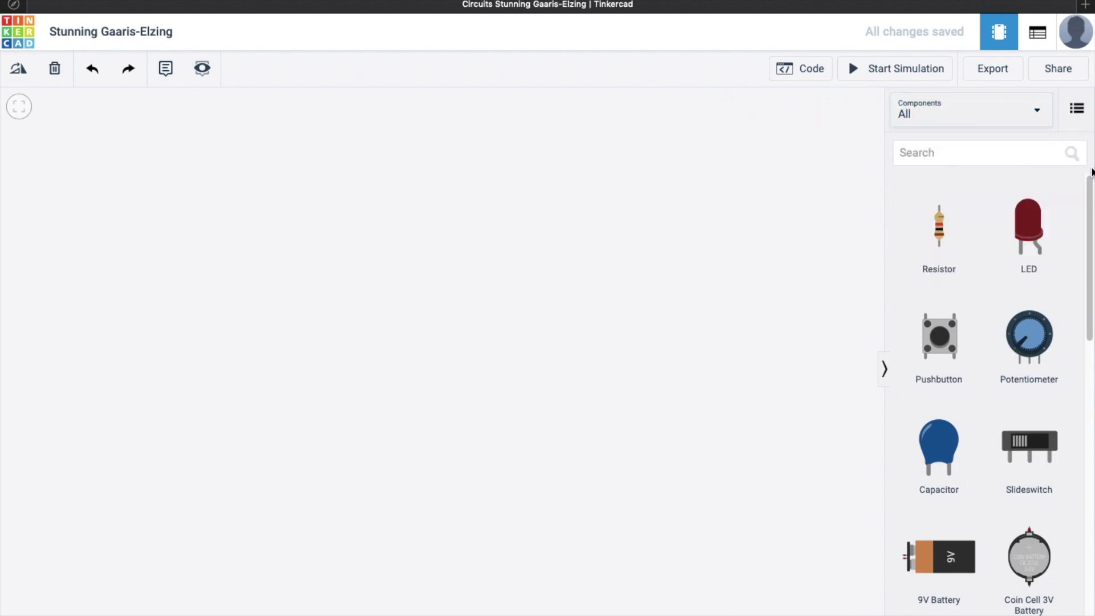
pyautogui.moveTo(1092, 187); pyautogui.dragTo(1093, 150)
pyautogui.click(995, 112)
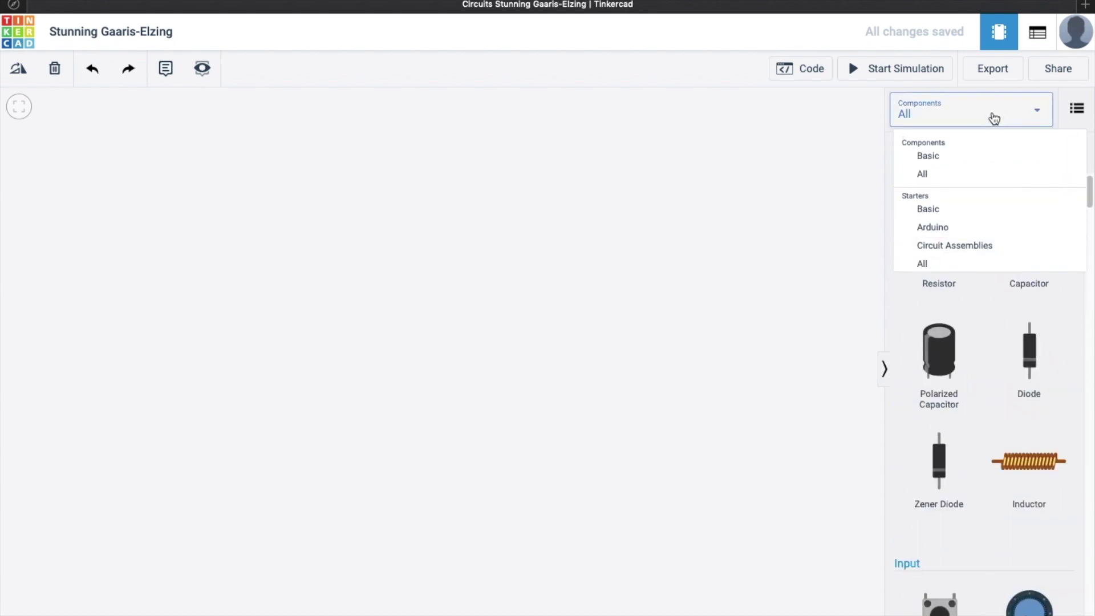
pyautogui.click(979, 156)
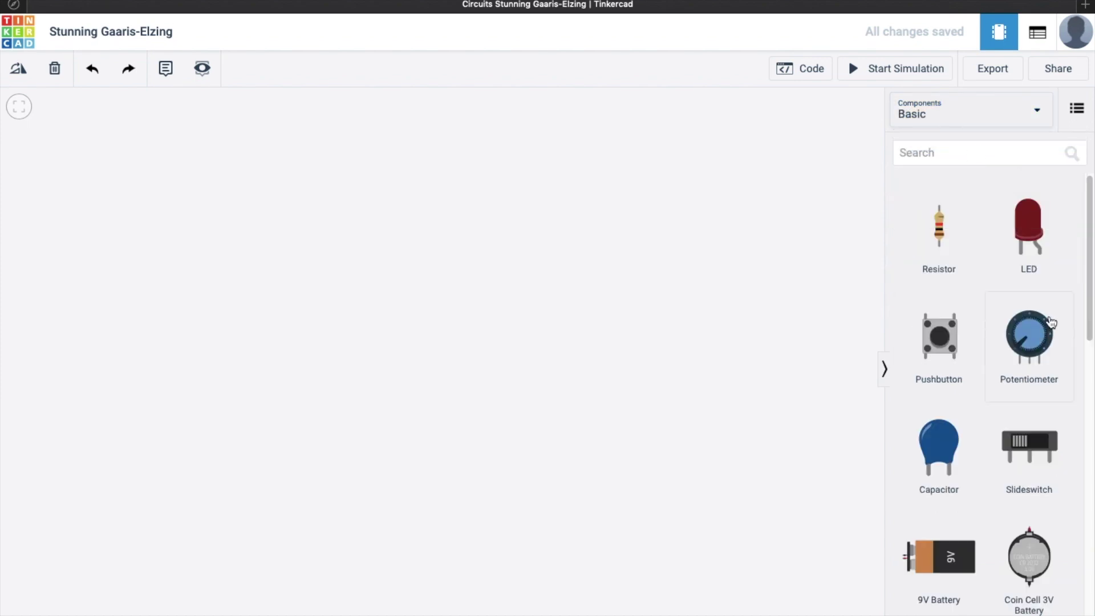
pyautogui.moveTo(1091, 279); pyautogui.dragTo(1065, 431)
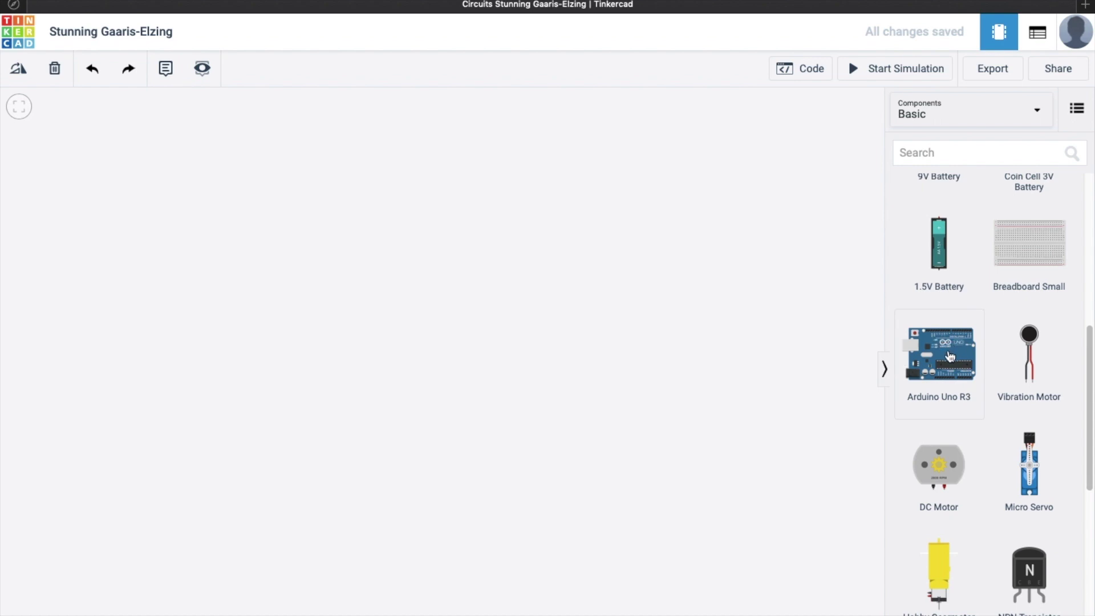
pyautogui.moveTo(960, 388); pyautogui.dragTo(329, 358)
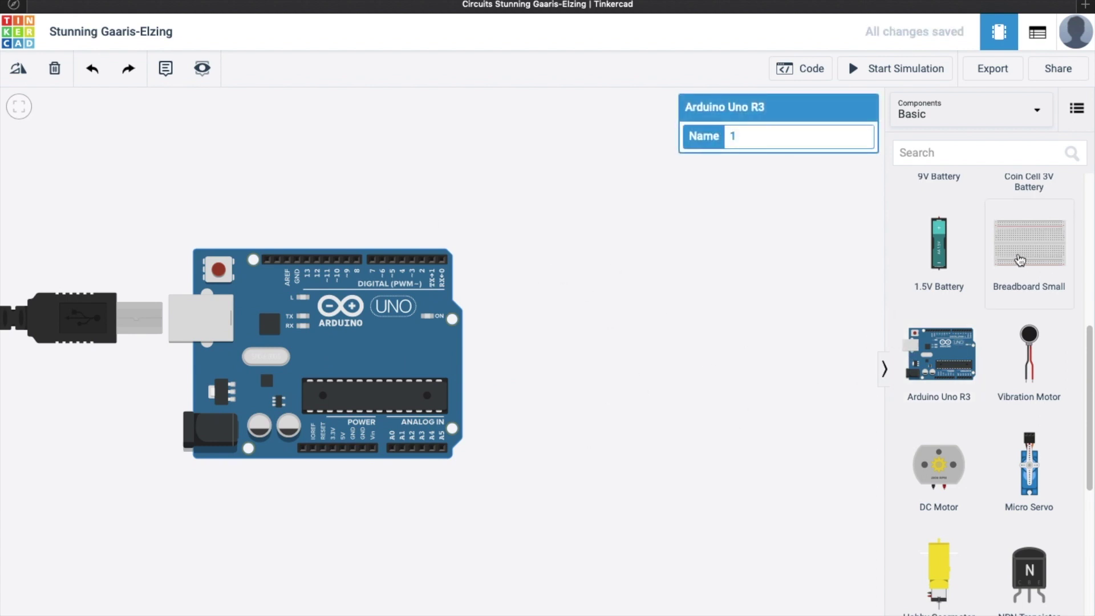
# Place a small breadboard beside the Arduino.
pyautogui.moveTo(1020, 260); pyautogui.dragTo(658, 368)
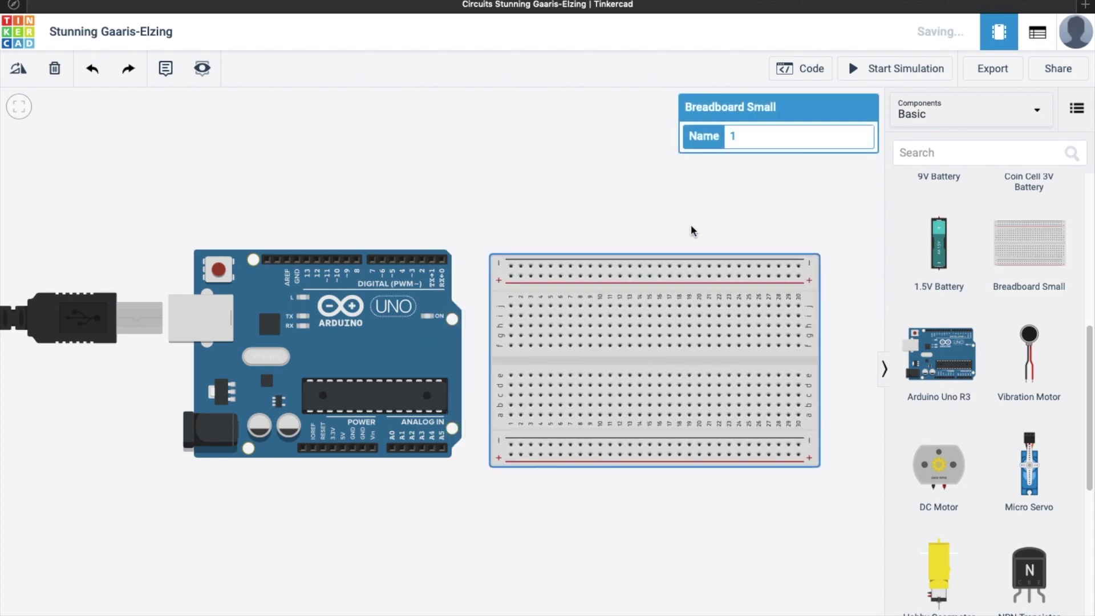
pyautogui.click(681, 211)
pyautogui.scroll(5, 1010, 303)
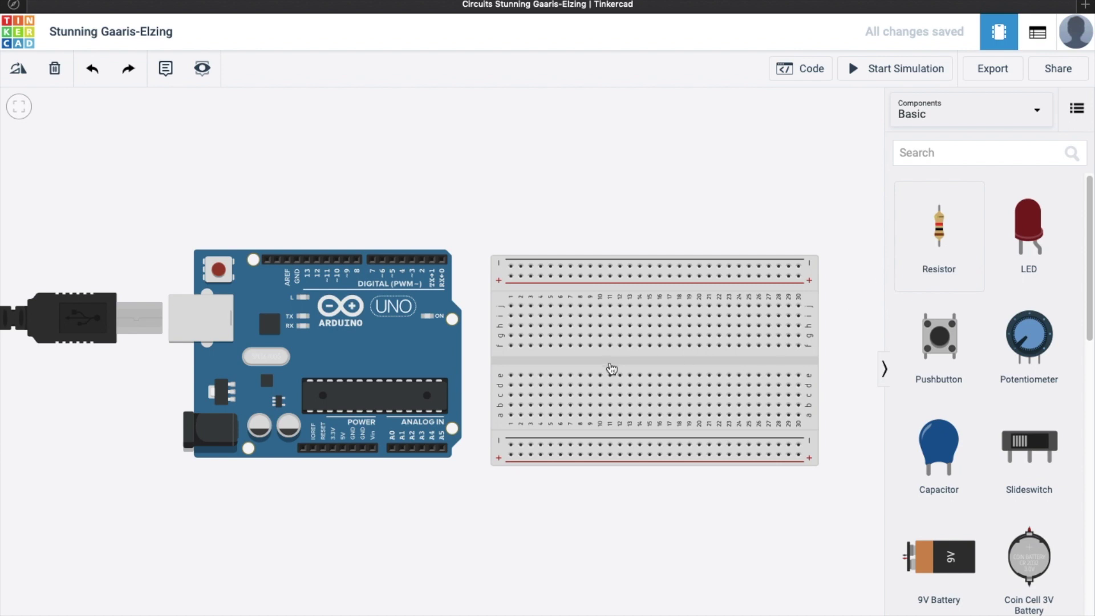
# Add a resistor across the breadboard's centre gap and confirm it is 1 kΩ.
pyautogui.moveTo(611, 369); pyautogui.dragTo(561, 367)
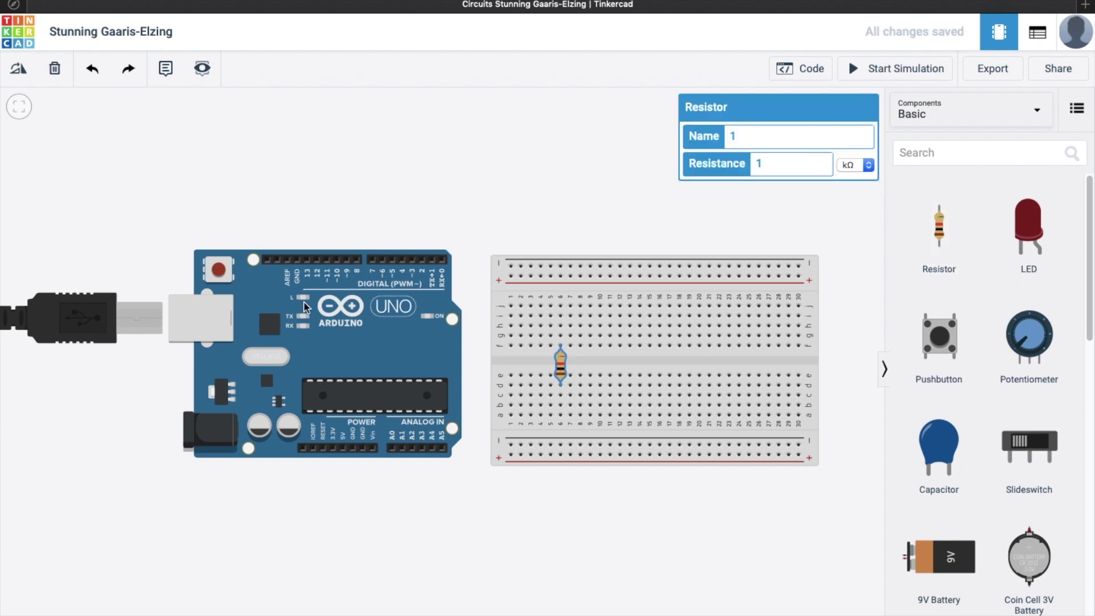
pyautogui.click(700, 225)
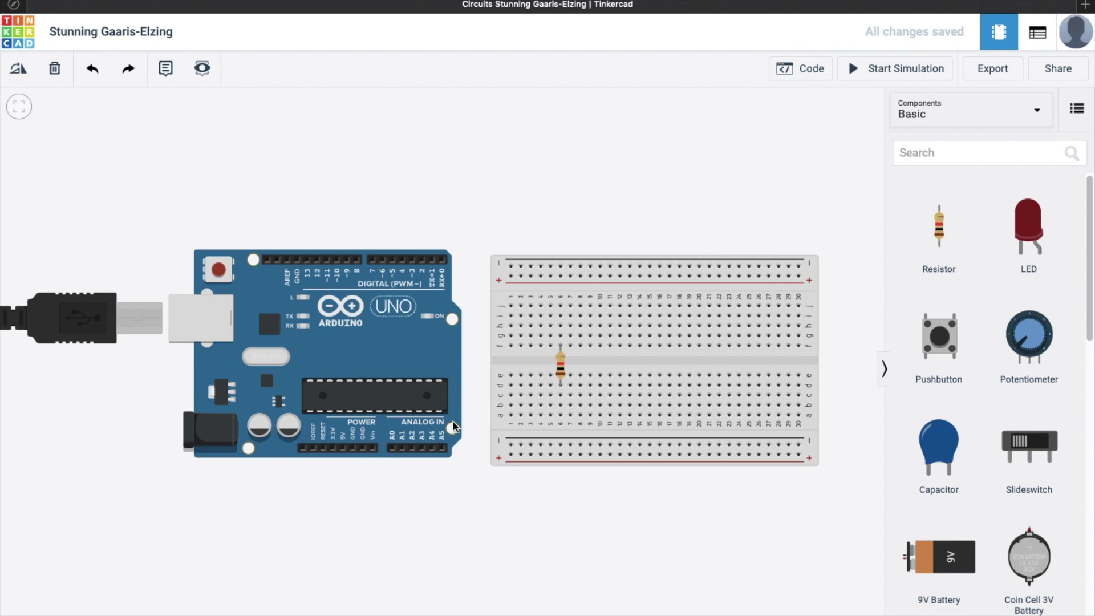
pyautogui.click(562, 369)
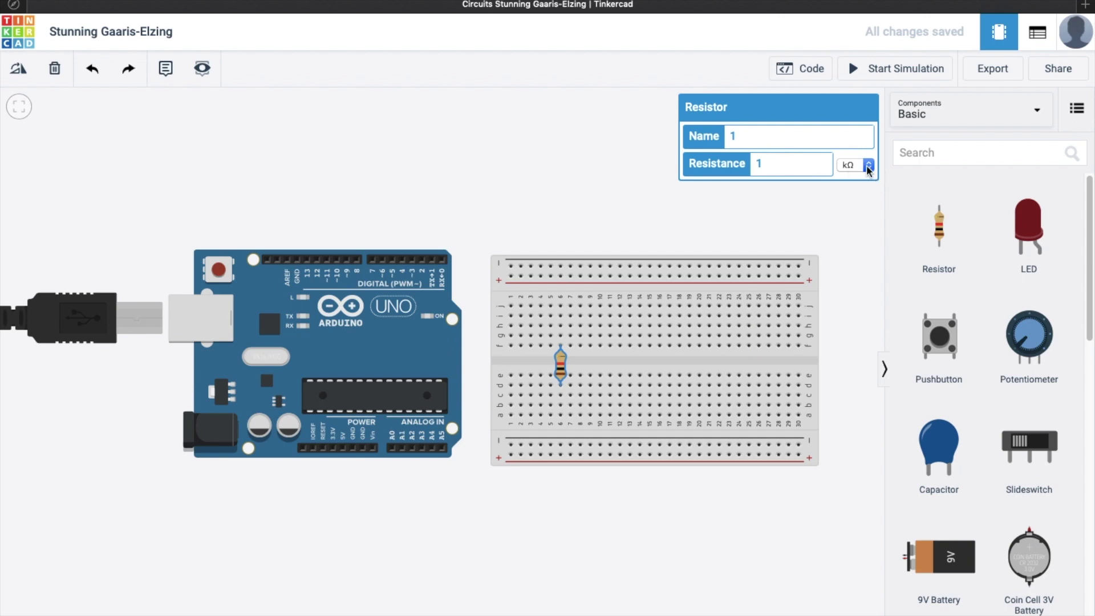
pyautogui.click(870, 267)
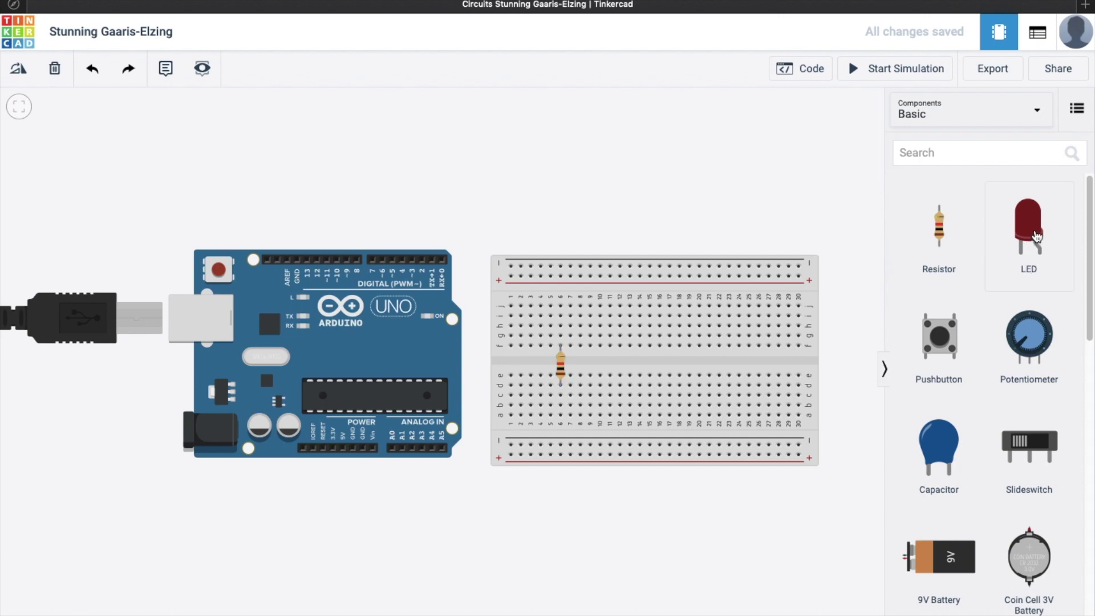
# Add a red LED, rotate it horizontal, and place it on the breadboard's bottom rail.
pyautogui.moveTo(1033, 233); pyautogui.dragTo(508, 521)
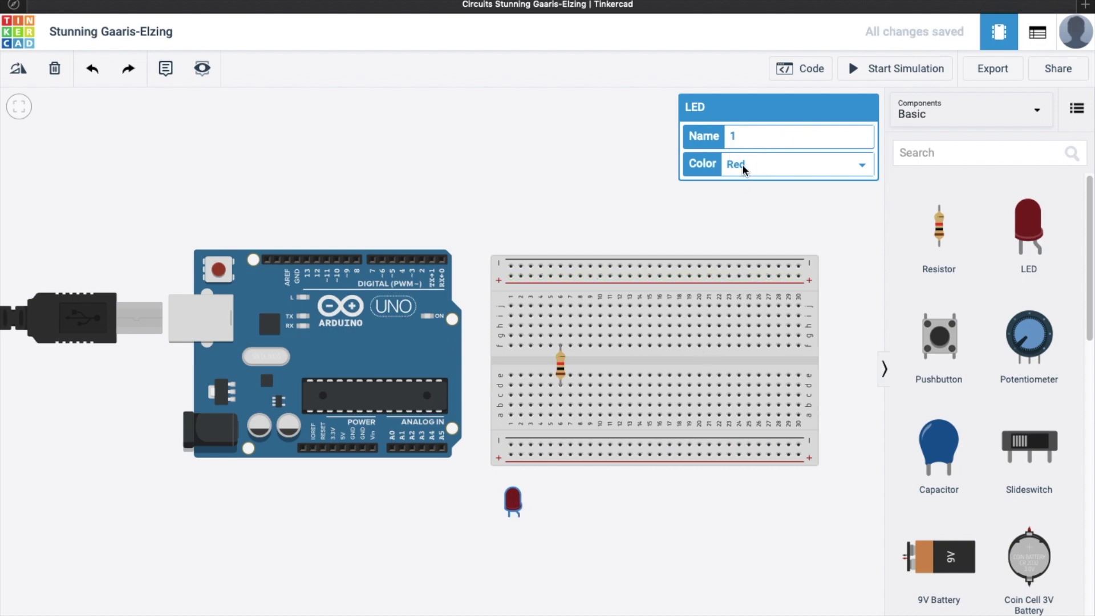
pyautogui.click(767, 168)
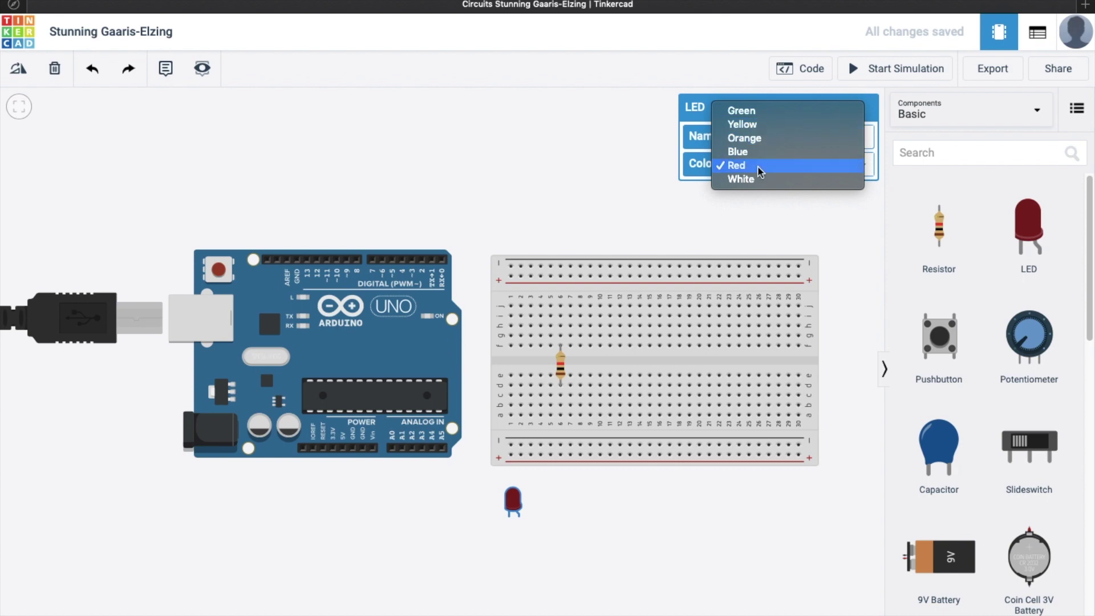
pyautogui.click(760, 167)
pyautogui.moveTo(512, 499); pyautogui.dragTo(515, 500)
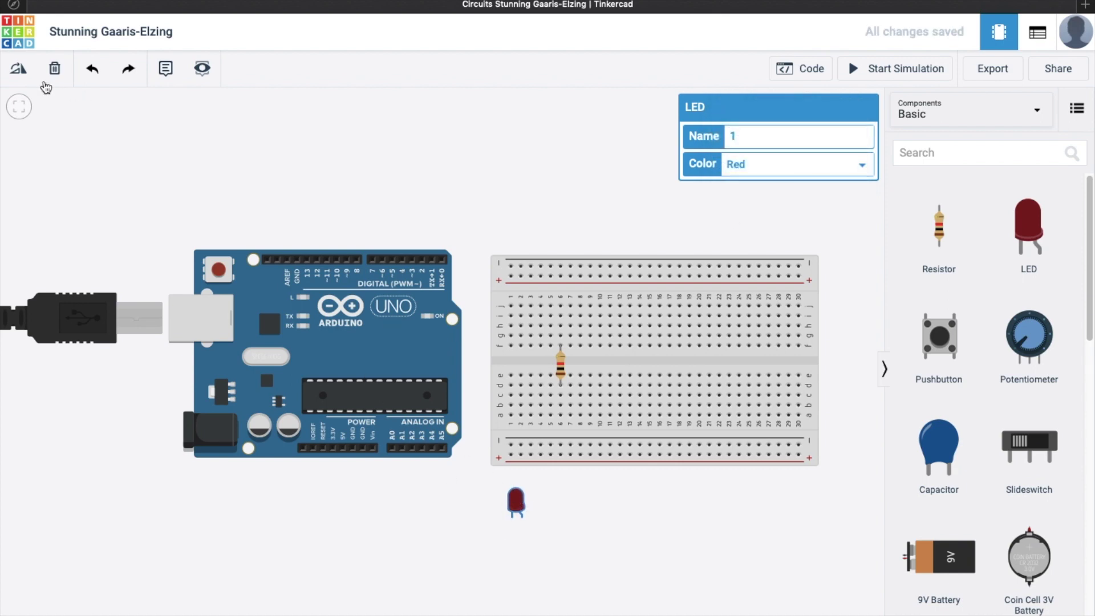
pyautogui.moveTo(515, 506); pyautogui.dragTo(516, 503)
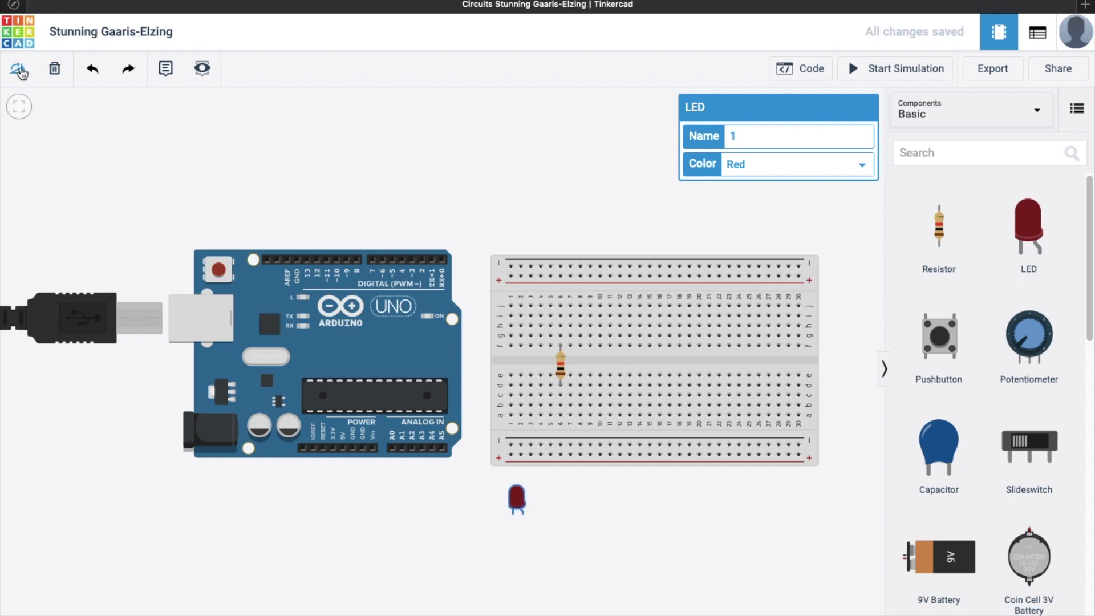
pyautogui.click(22, 70)
pyautogui.click(22, 70)
pyautogui.click(22, 70)
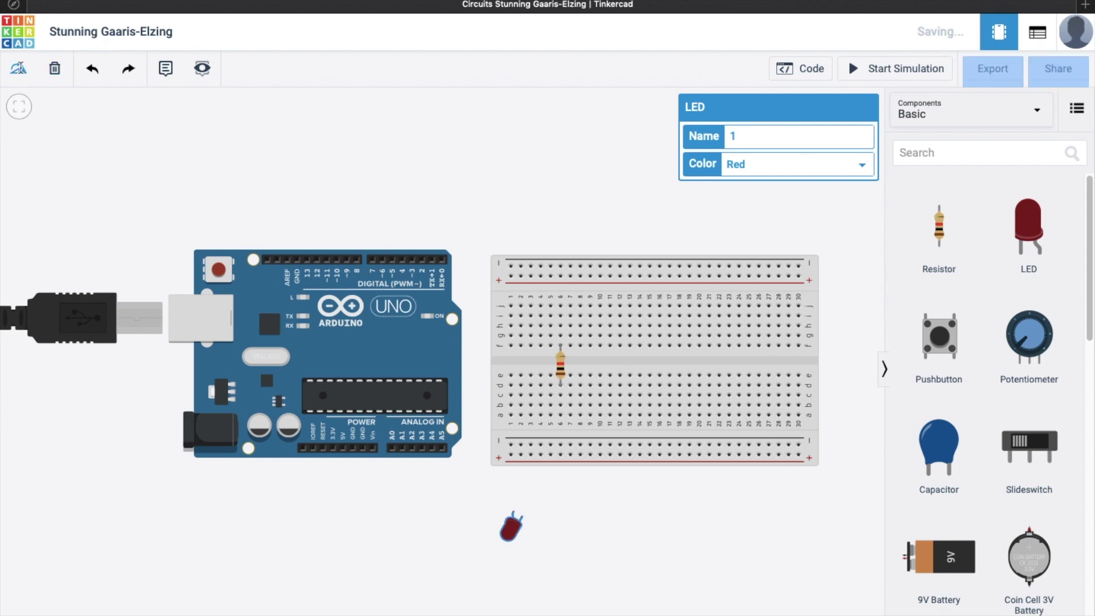
pyautogui.click(21, 70)
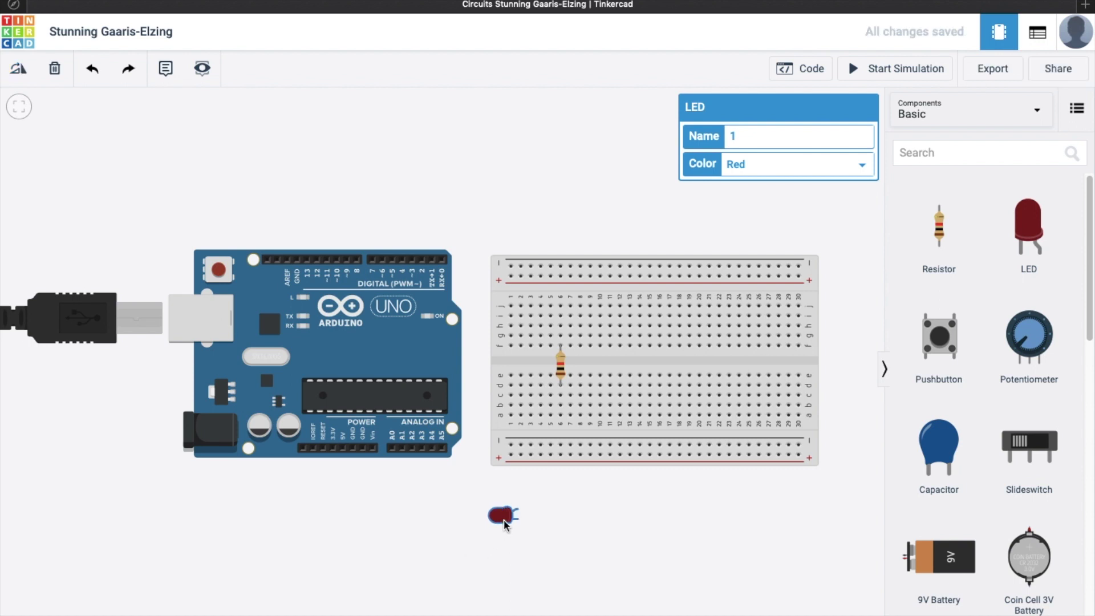
pyautogui.moveTo(505, 520); pyautogui.dragTo(546, 444)
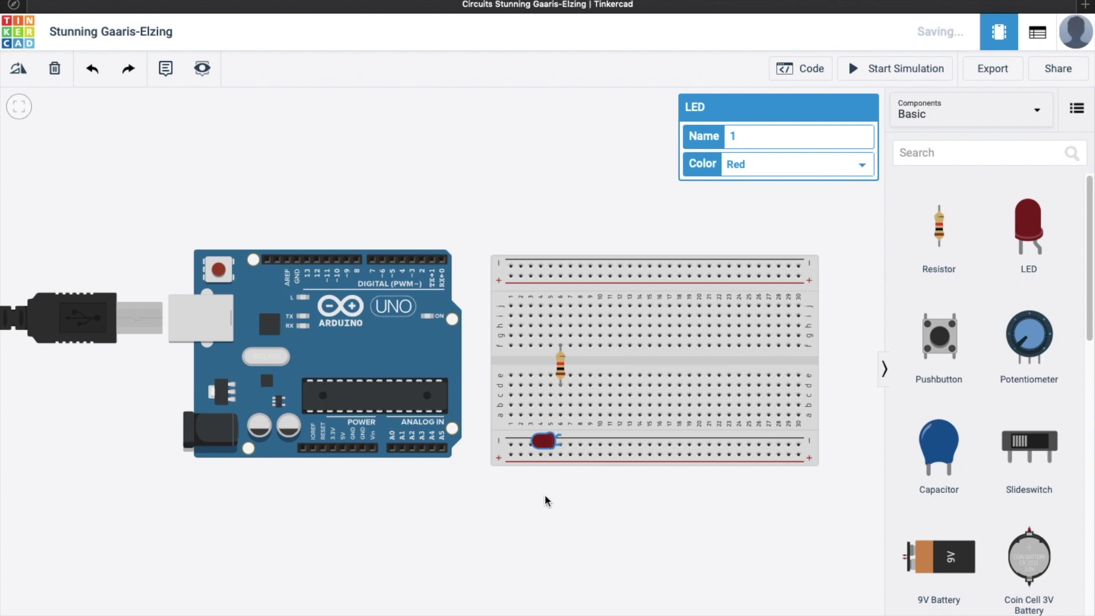
# Wire the LED's anode to hole a6 below the resistor and colour the wire red.
pyautogui.scroll(-1, 546, 501)
pyautogui.scroll(5, 546, 500)
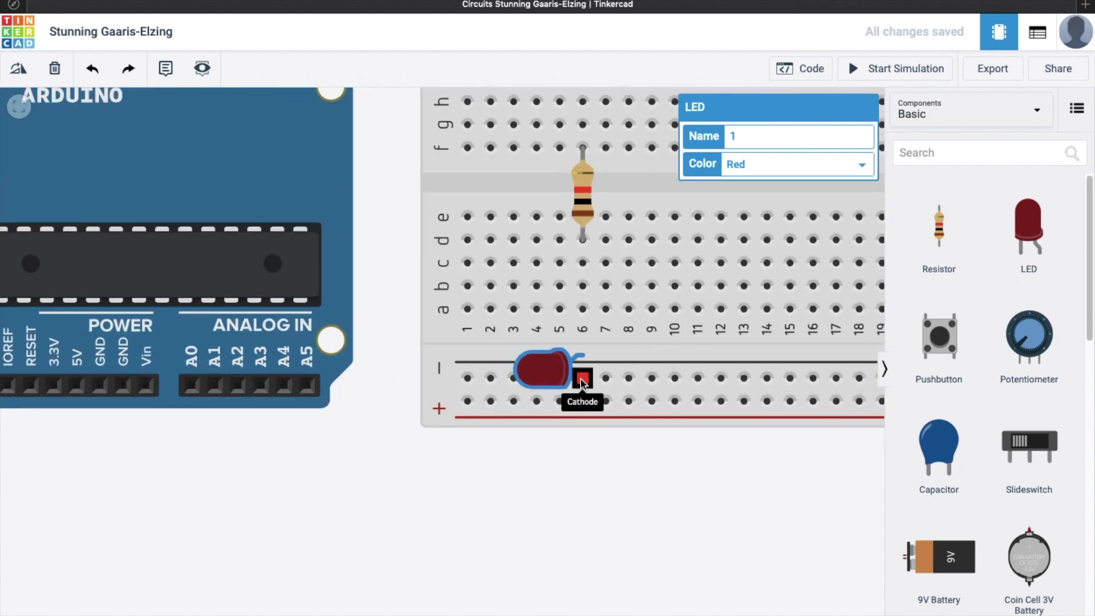
pyautogui.scroll(1, 580, 382)
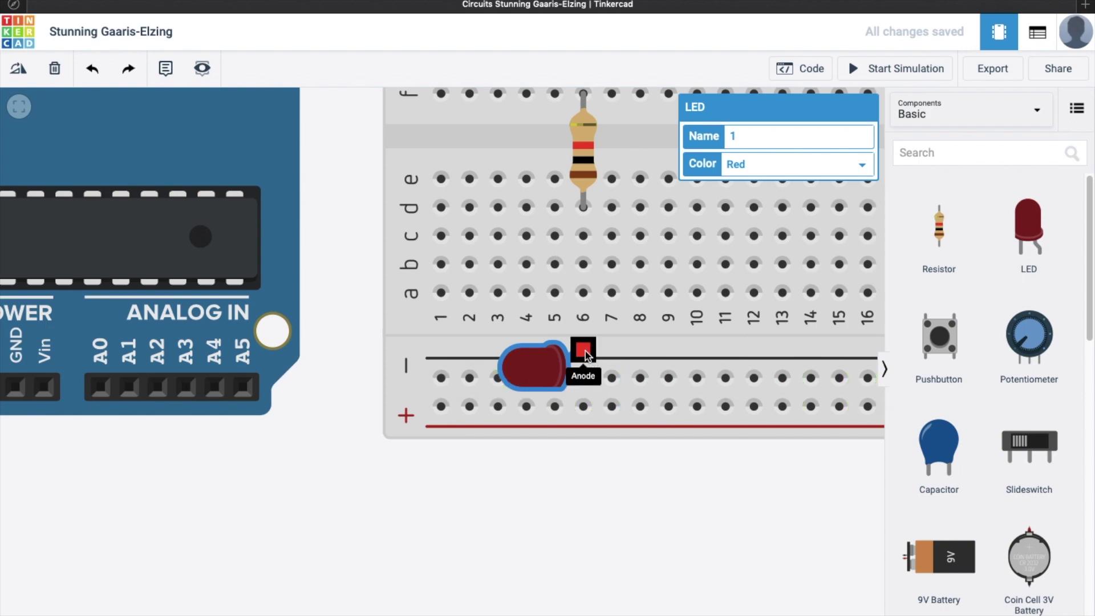
pyautogui.click(585, 351)
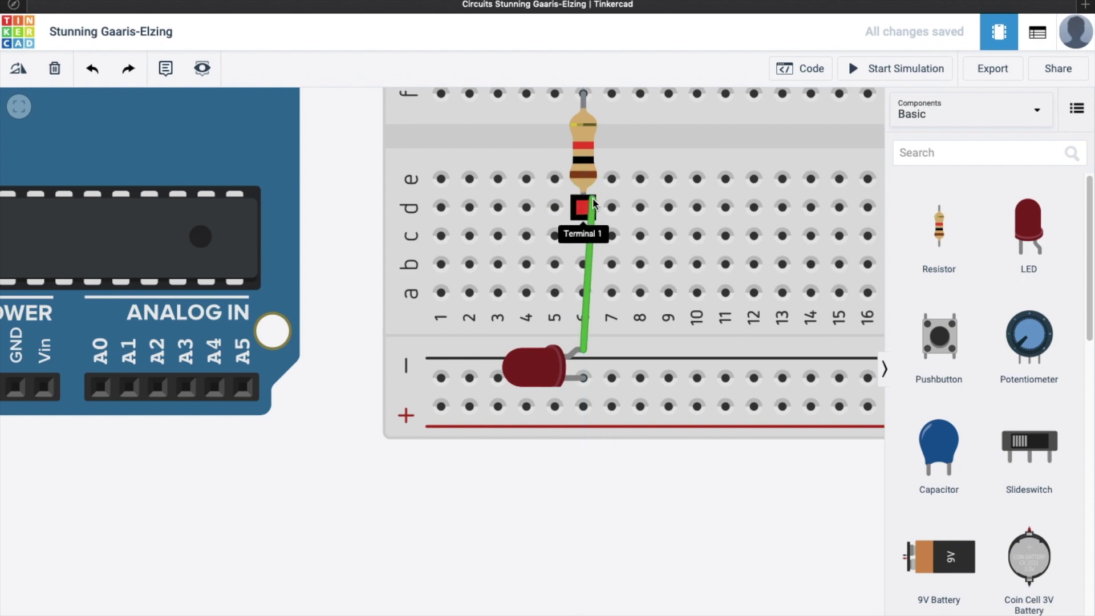
pyautogui.click(584, 294)
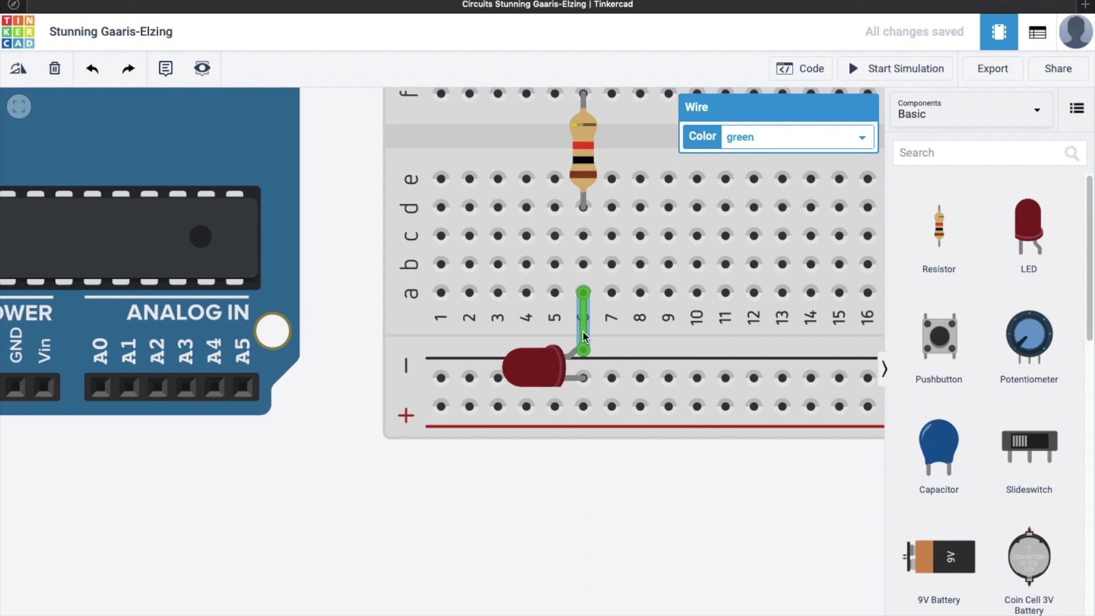
pyautogui.click(748, 135)
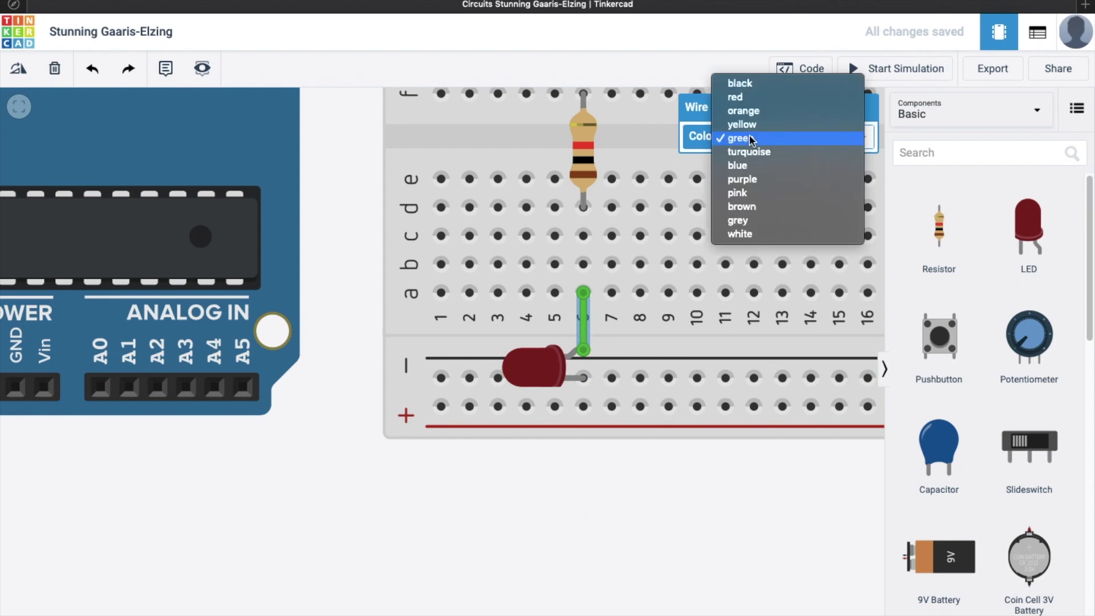
pyautogui.click(755, 103)
pyautogui.scroll(-3, 642, 336)
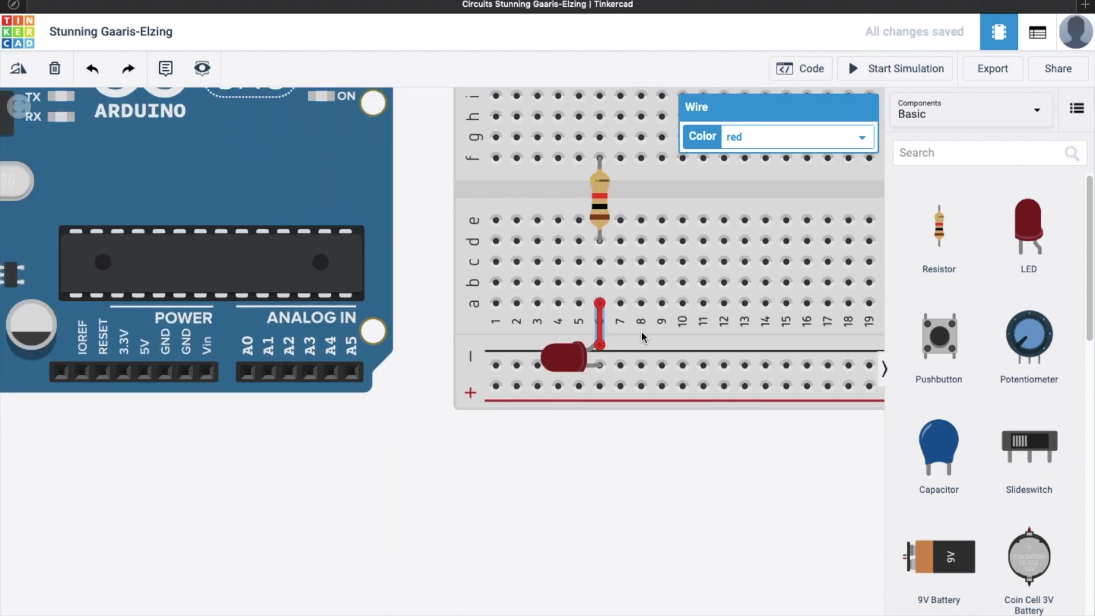
pyautogui.scroll(-1, 611, 489)
# Run a red wire from hole j6 to Arduino pin 13.
pyautogui.click(610, 503)
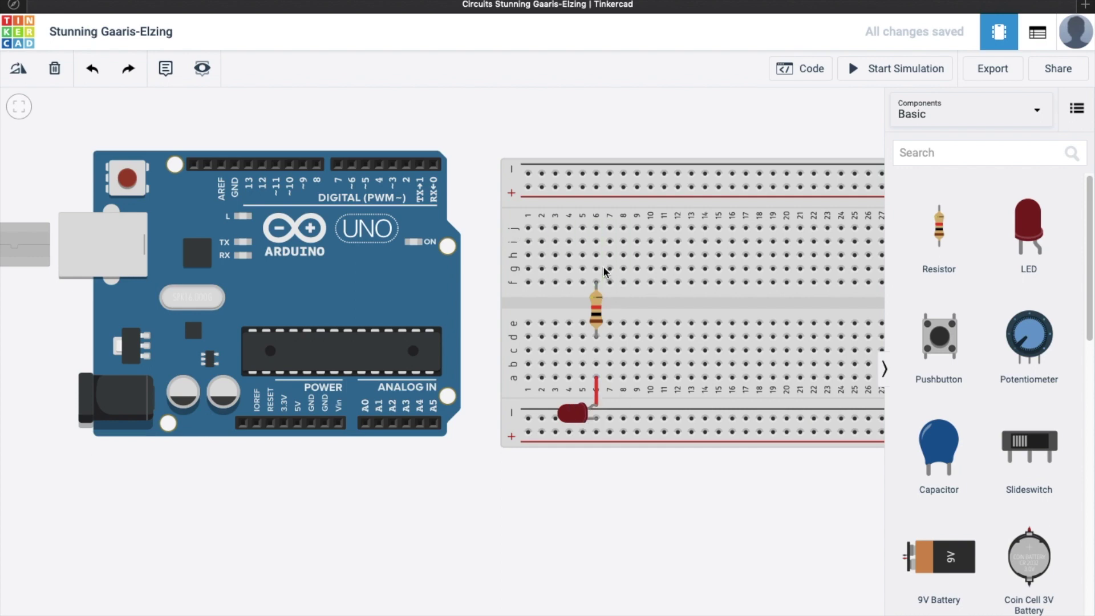
pyautogui.click(596, 228)
pyautogui.click(596, 140)
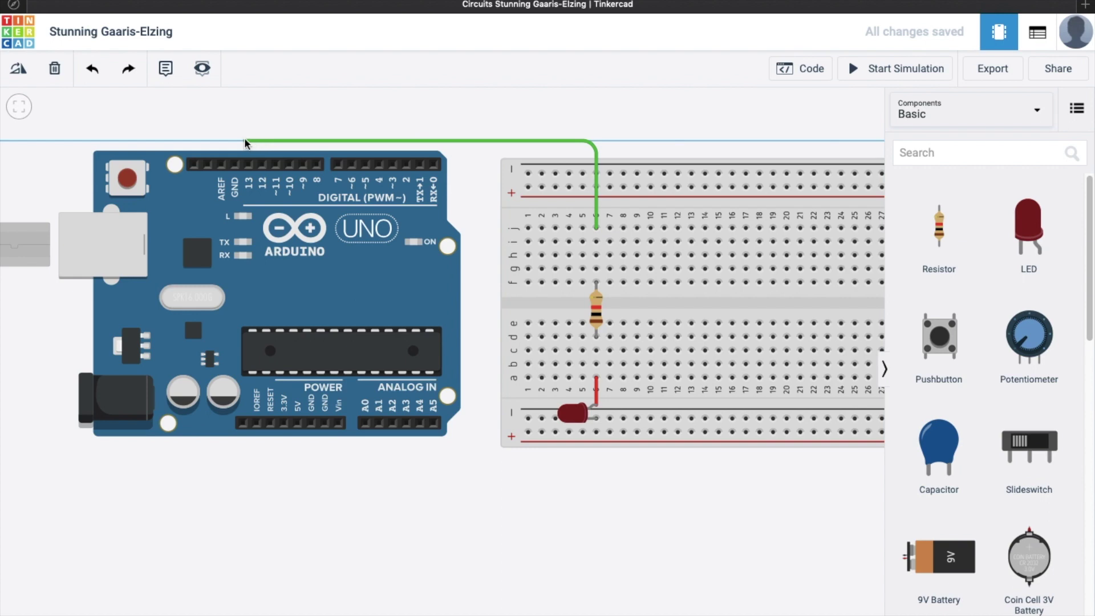
pyautogui.click(244, 140)
pyautogui.click(246, 165)
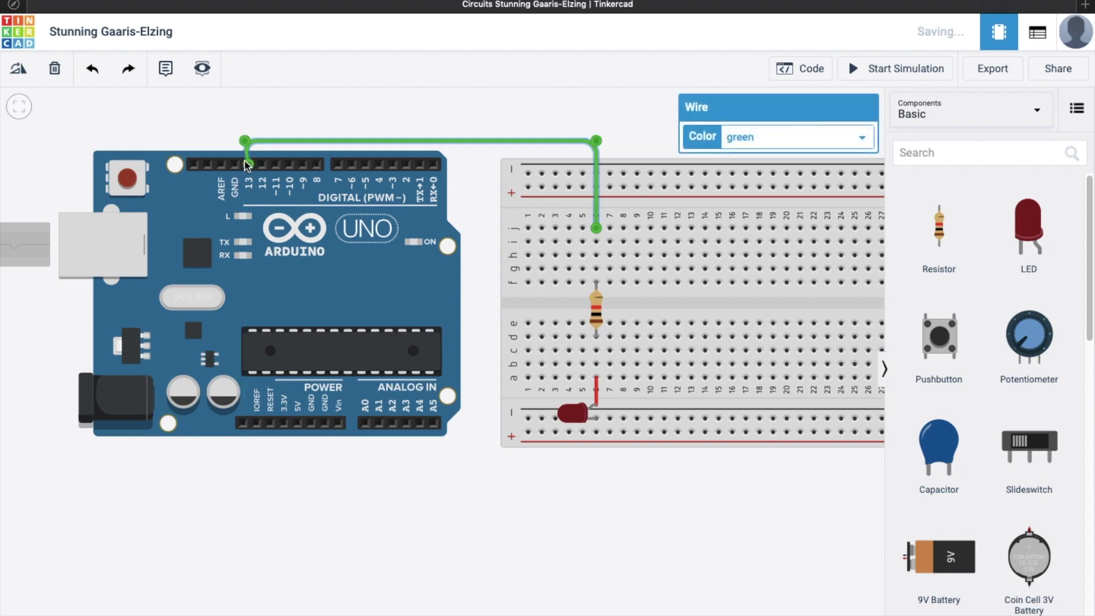
pyautogui.moveTo(244, 140); pyautogui.dragTo(248, 141)
pyautogui.click(760, 143)
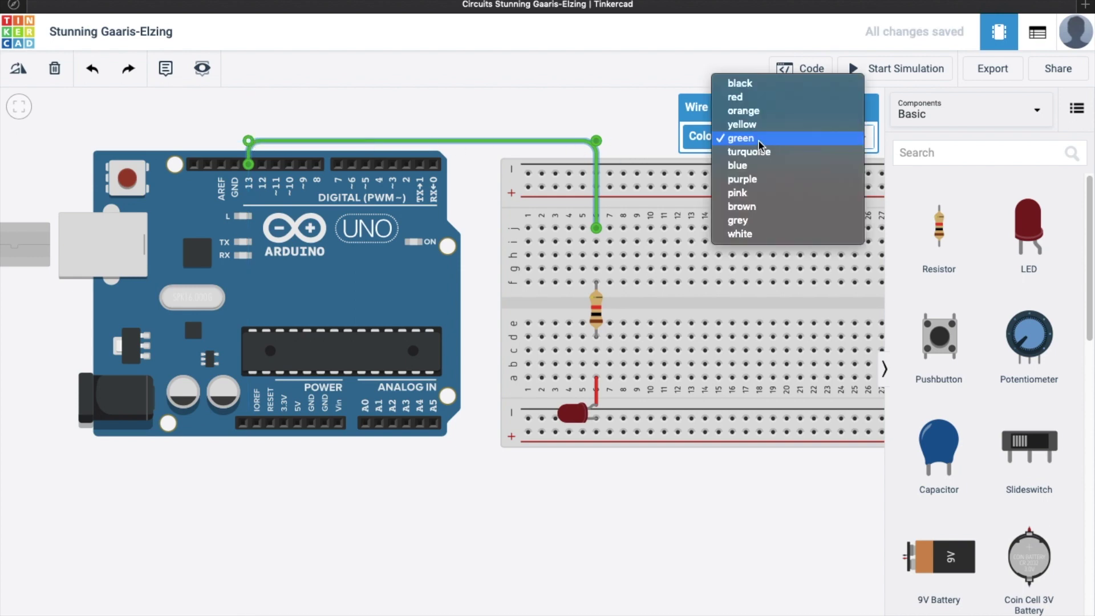
pyautogui.click(768, 102)
pyautogui.click(643, 297)
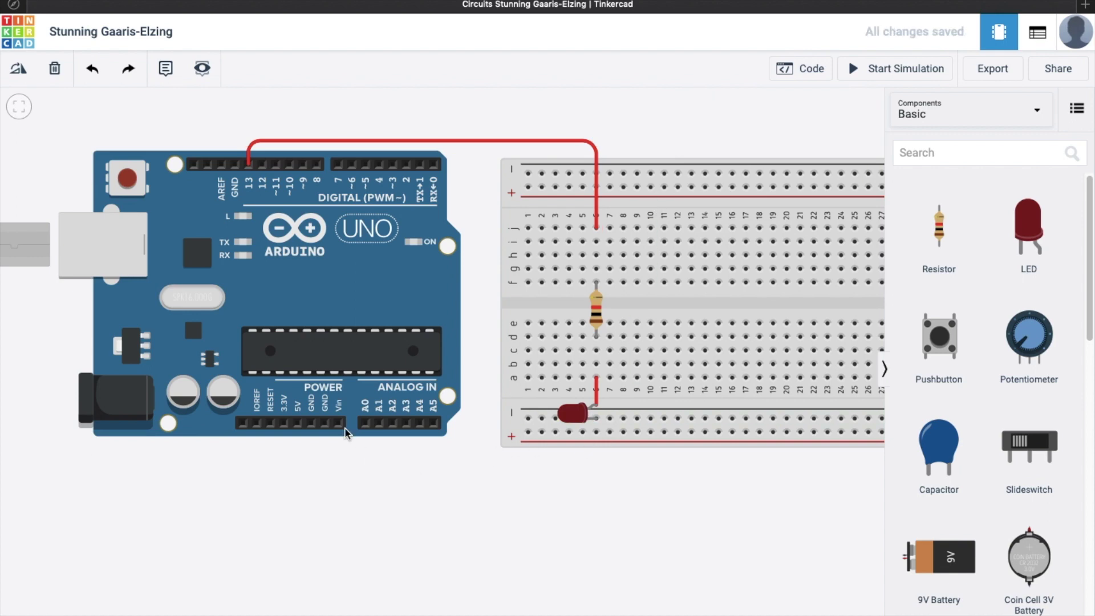
# Connect Arduino GND to the negative rail with a black wire and straighten its bends.
pyautogui.click(315, 427)
pyautogui.click(314, 459)
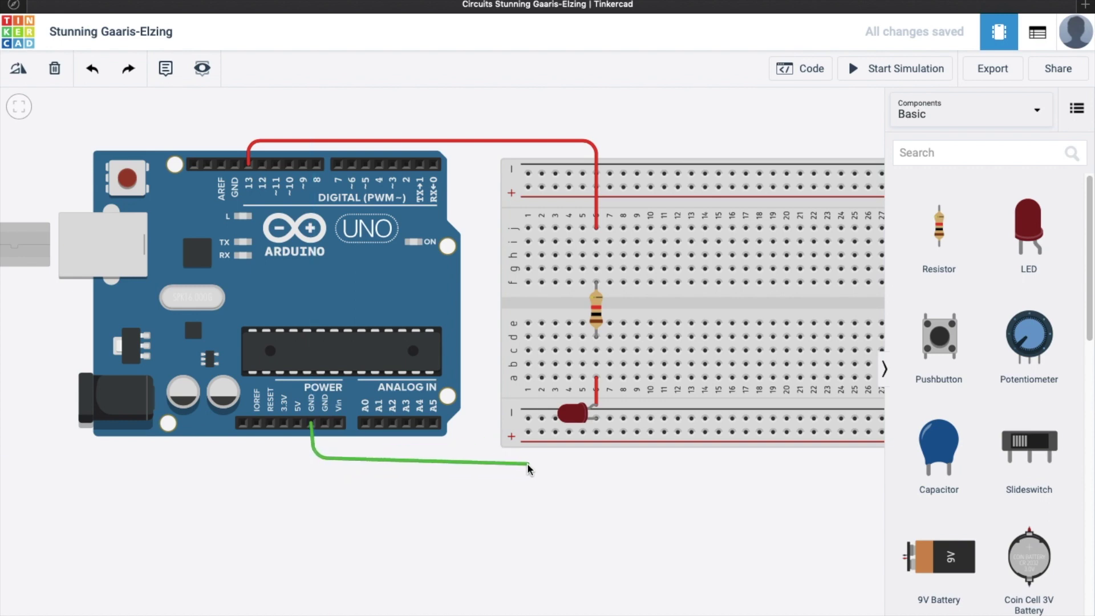
pyautogui.click(528, 464)
pyautogui.click(528, 419)
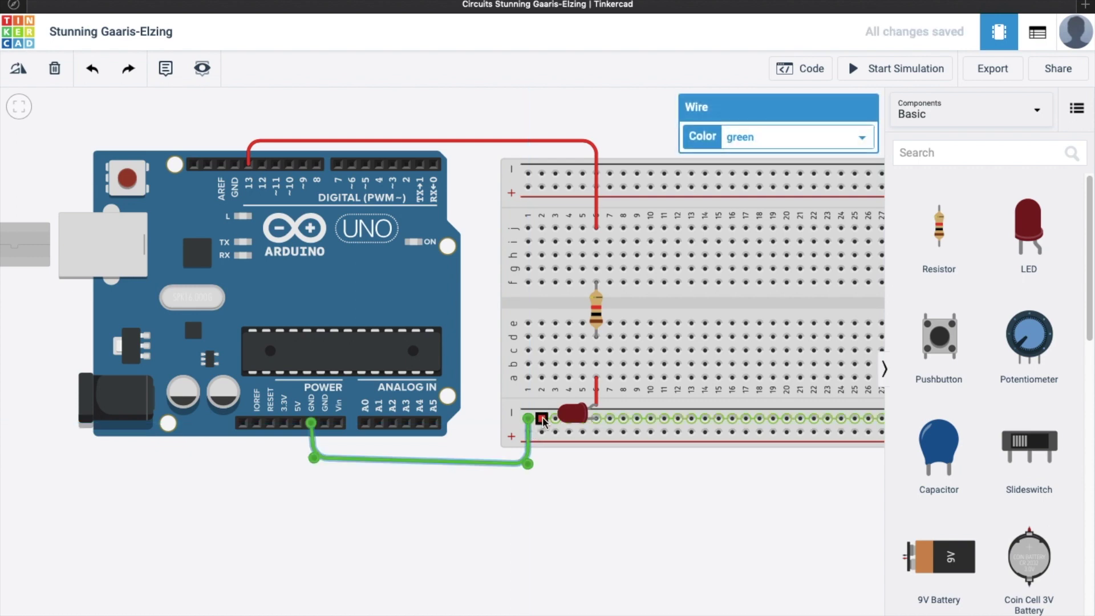
pyautogui.click(756, 138)
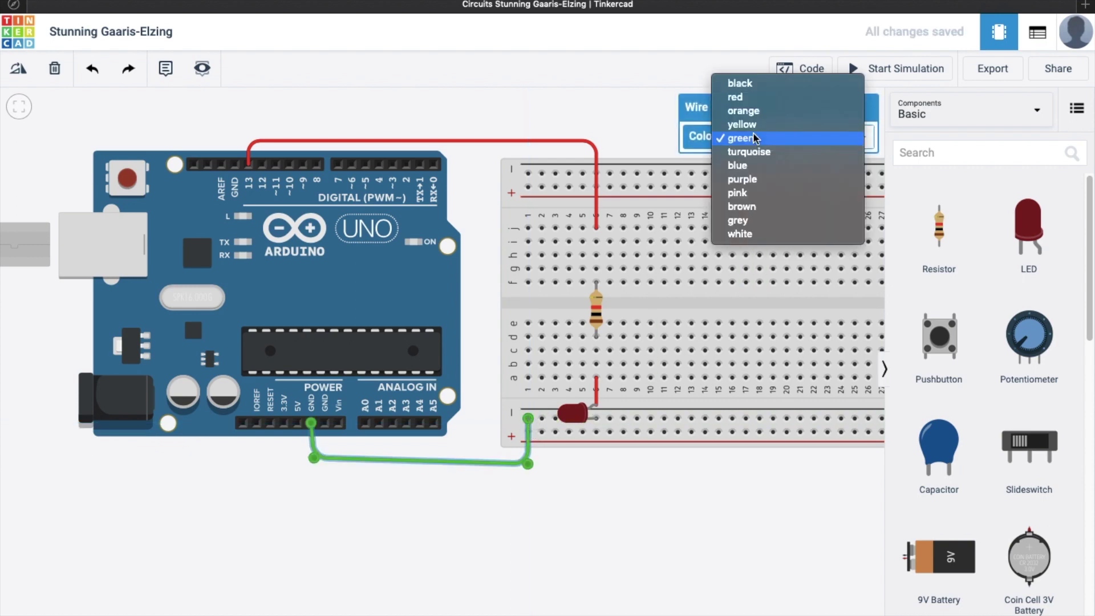
pyautogui.click(770, 91)
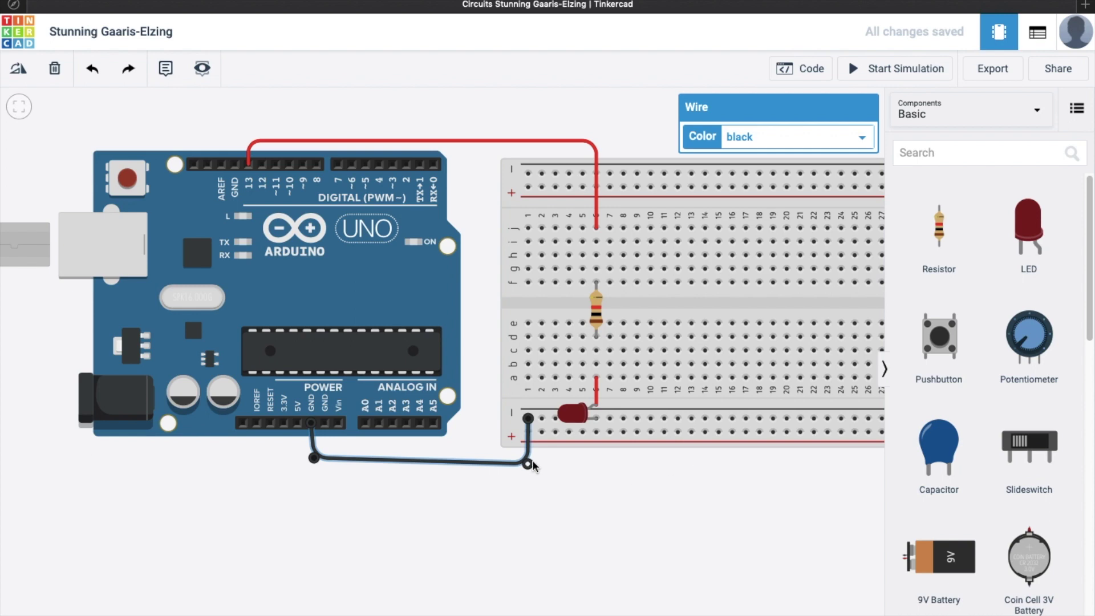
pyautogui.moveTo(528, 464); pyautogui.dragTo(530, 461)
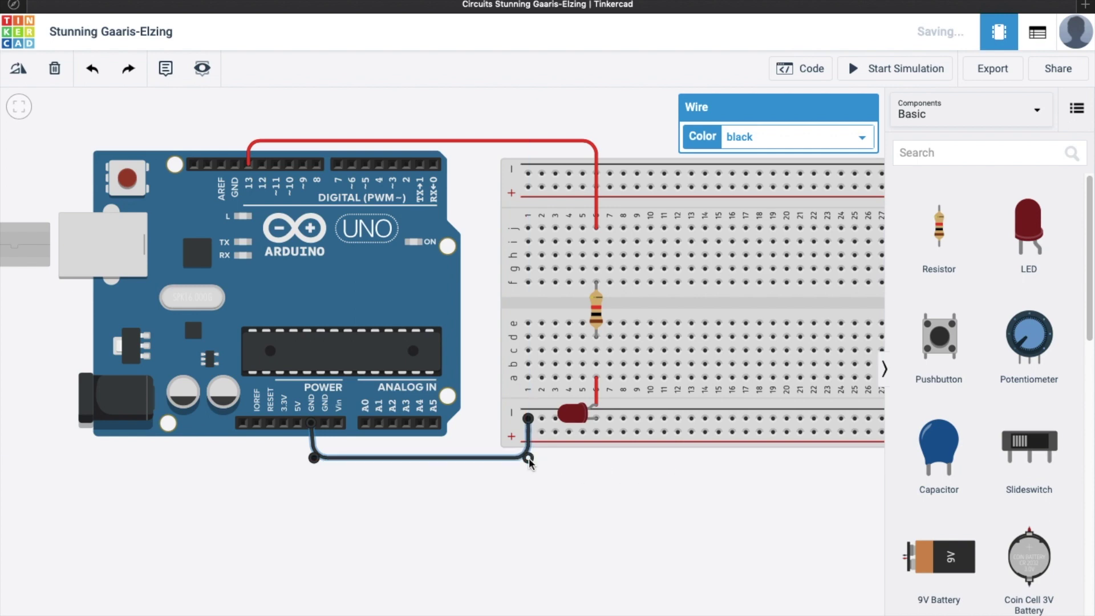
pyautogui.moveTo(315, 460); pyautogui.dragTo(307, 462)
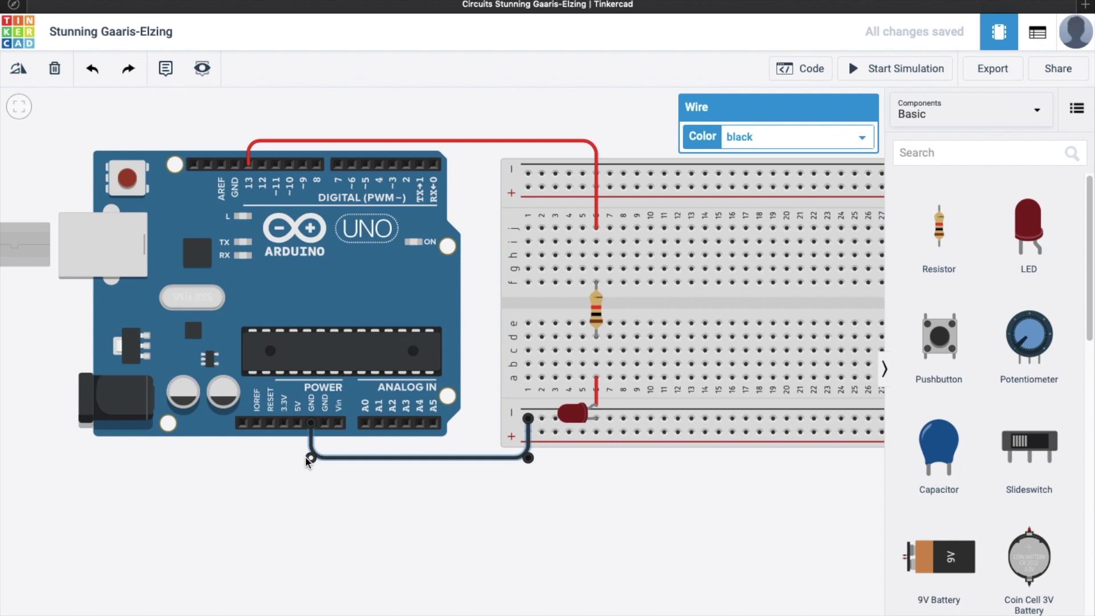
pyautogui.click(692, 541)
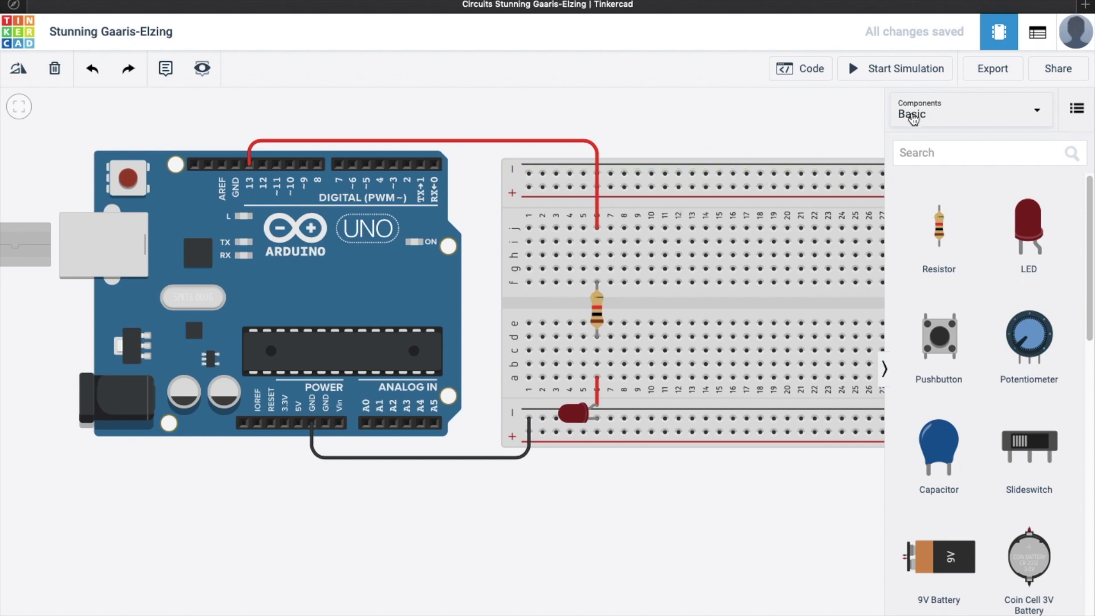
pyautogui.click(847, 70)
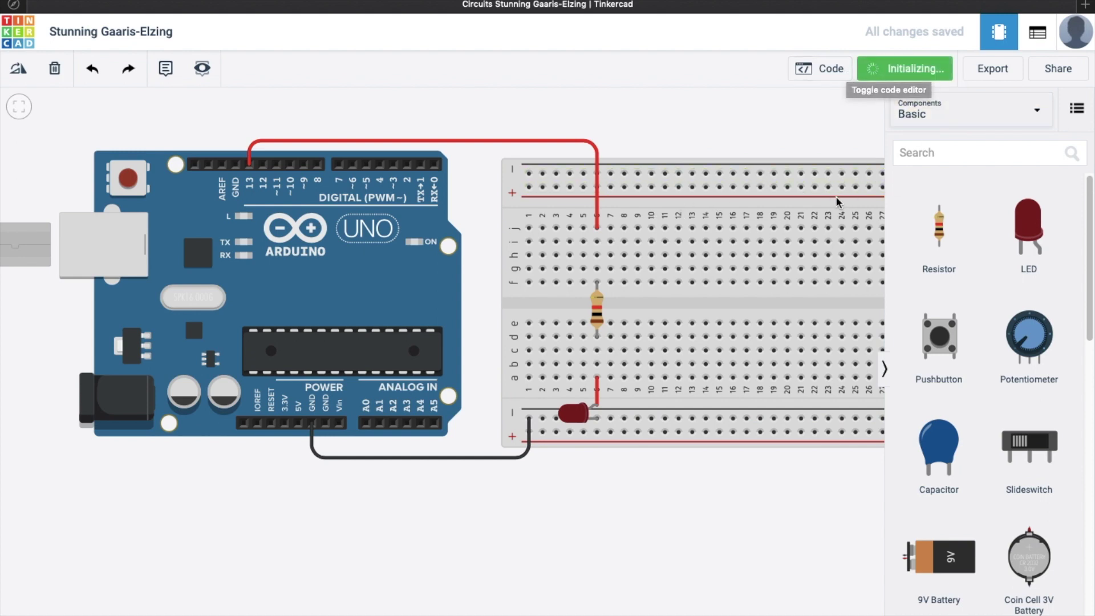
pyautogui.scroll(1, 838, 201)
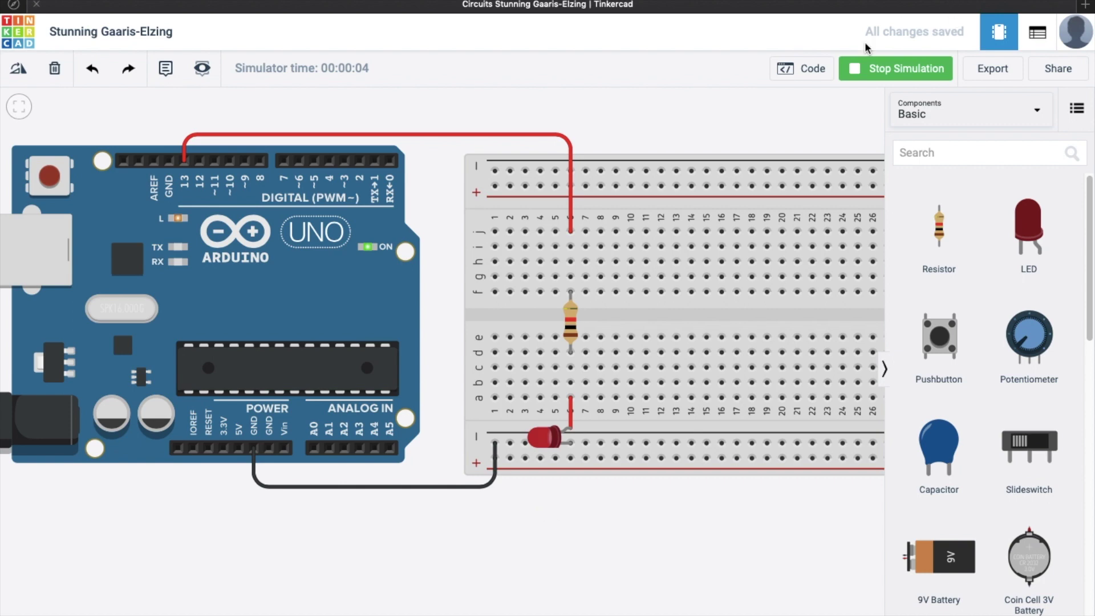
pyautogui.click(868, 77)
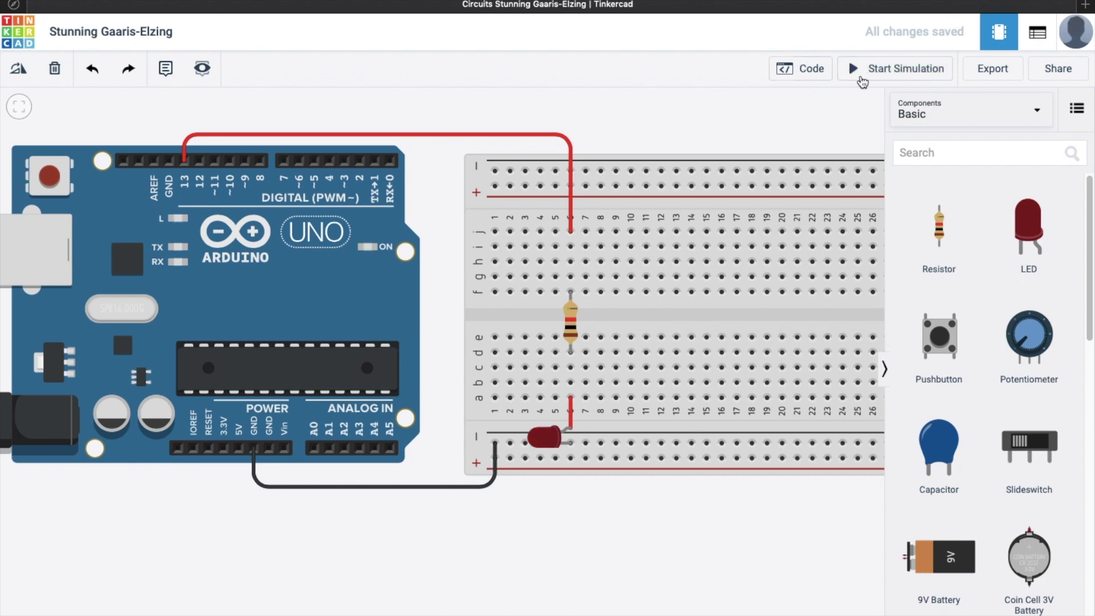
# Switch the Code panel from Blocks to Text mode, confirming the change.
pyautogui.click(804, 73)
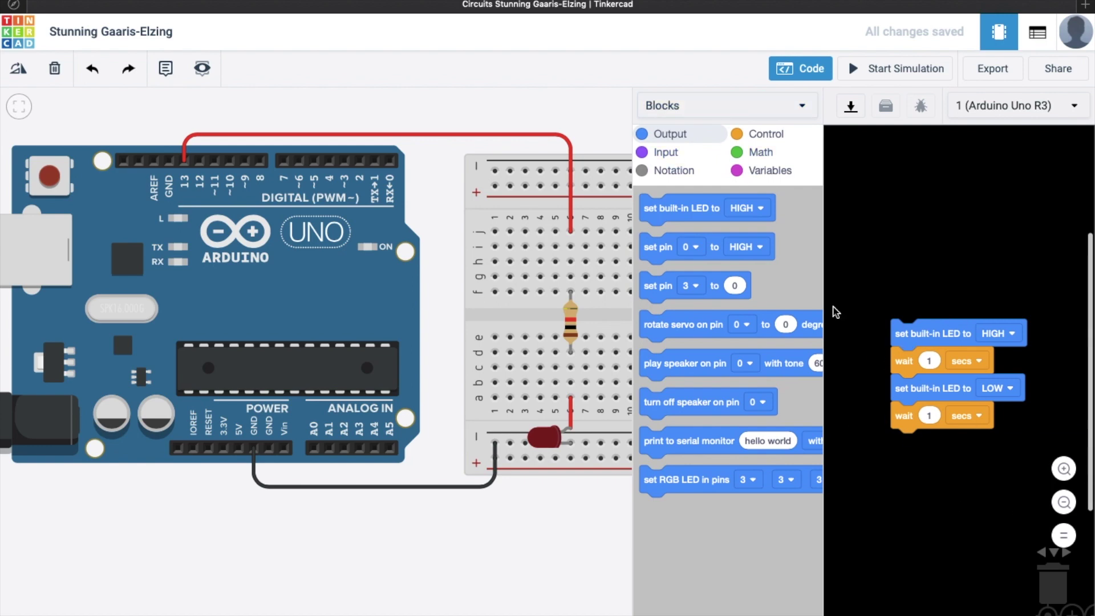
pyautogui.click(798, 105)
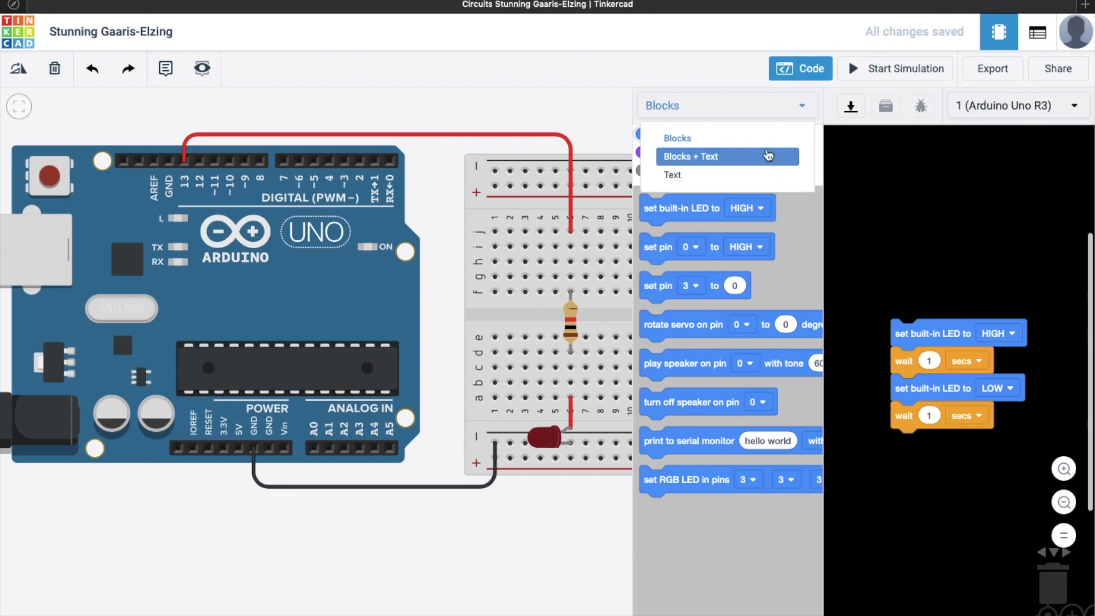
pyautogui.click(752, 176)
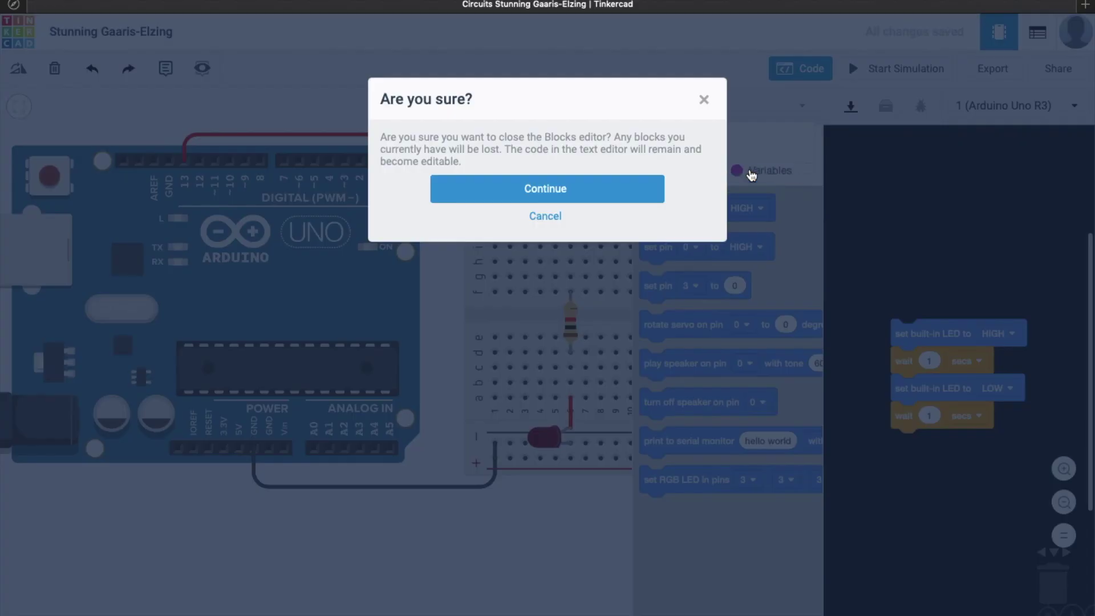
pyautogui.click(576, 190)
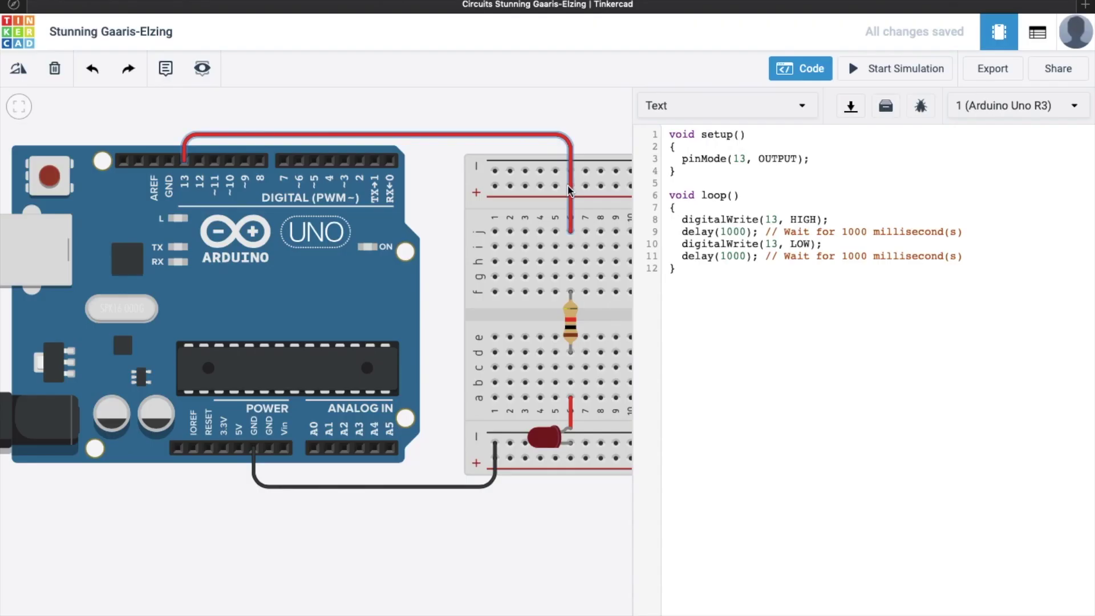
pyautogui.click(714, 302)
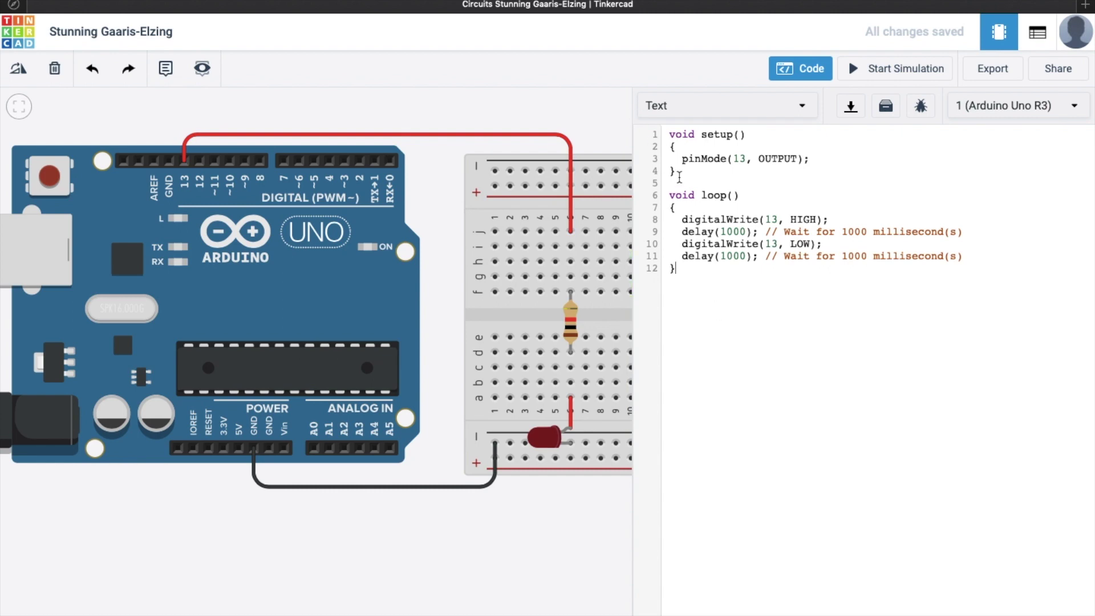
pyautogui.moveTo(675, 182); pyautogui.dragTo(669, 133)
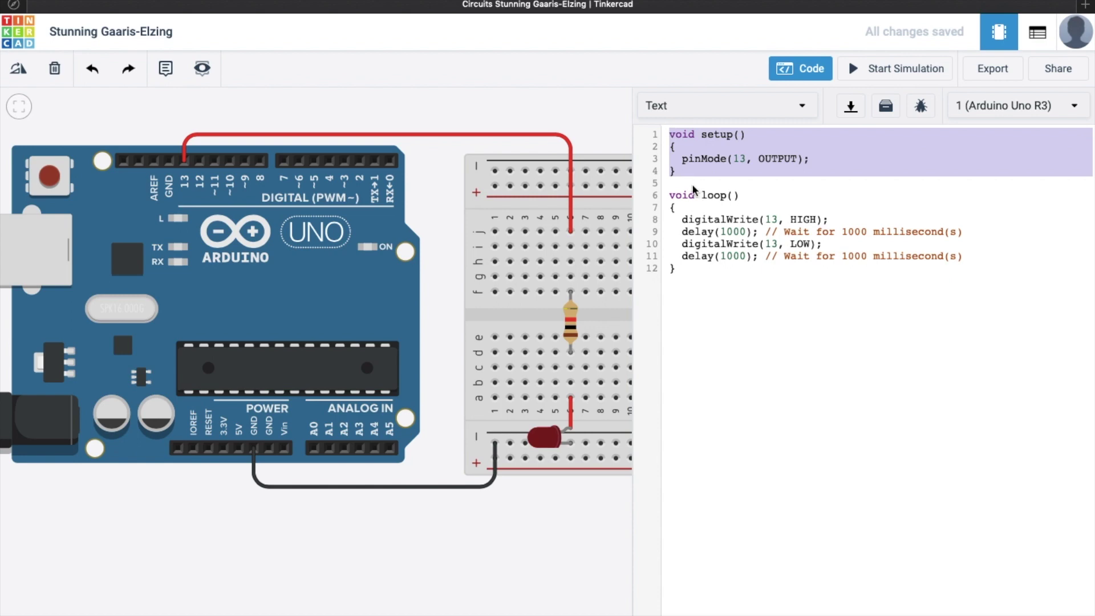
pyautogui.moveTo(696, 190); pyautogui.dragTo(704, 272)
pyautogui.click(707, 285)
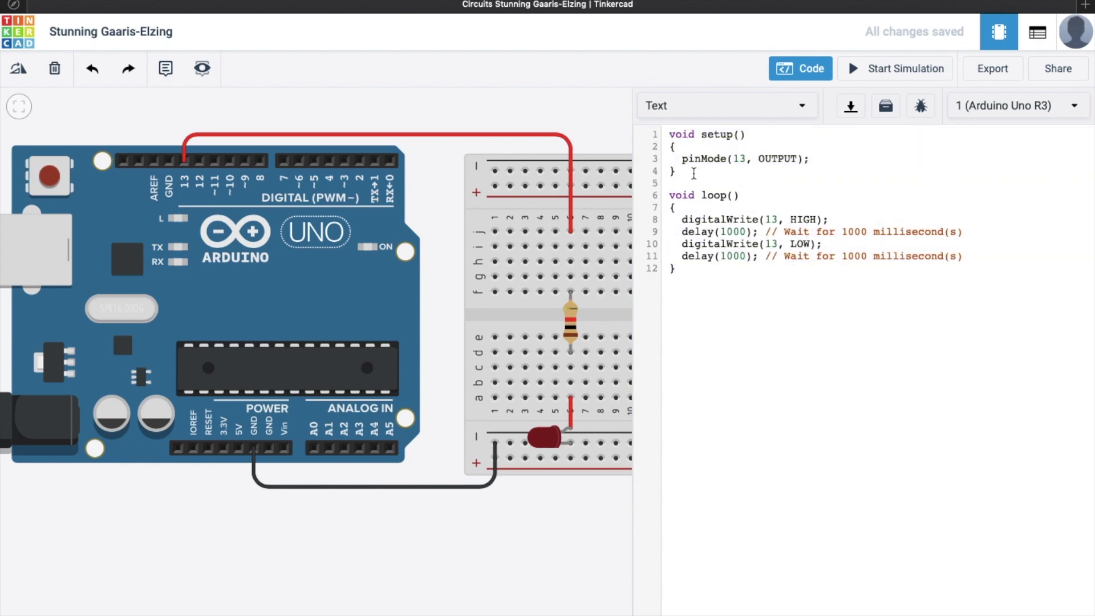
pyautogui.moveTo(682, 171); pyautogui.dragTo(660, 134)
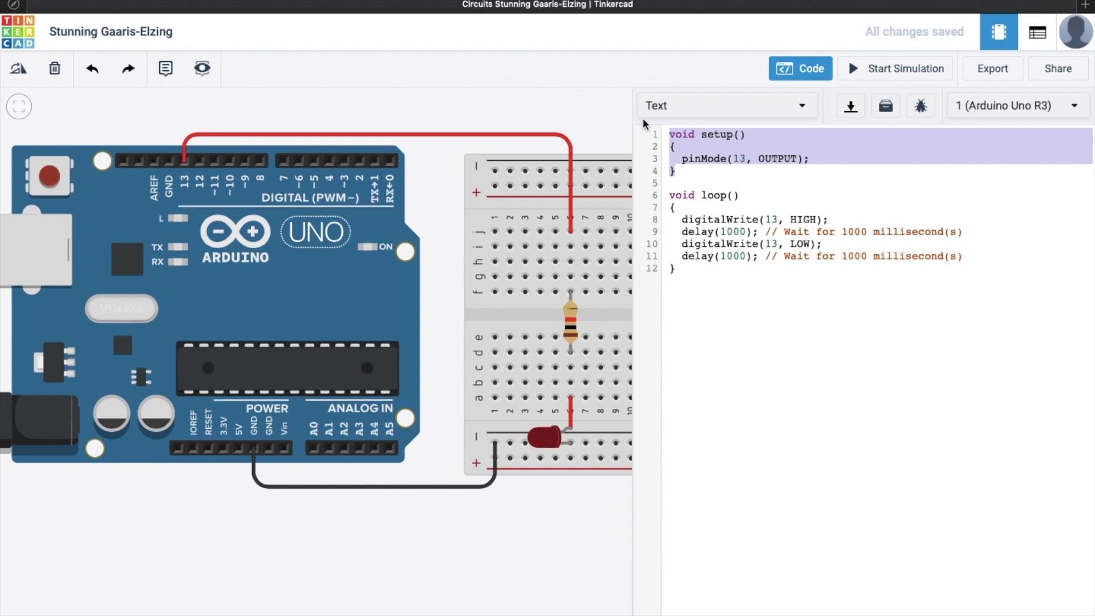
pyautogui.moveTo(746, 184); pyautogui.dragTo(747, 285)
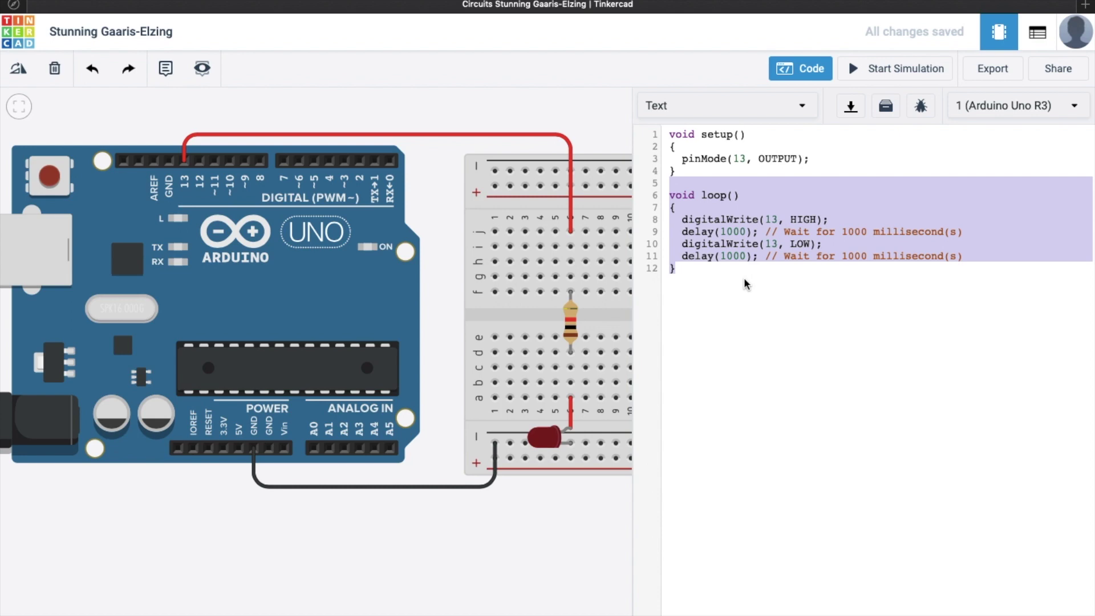
pyautogui.click(717, 274)
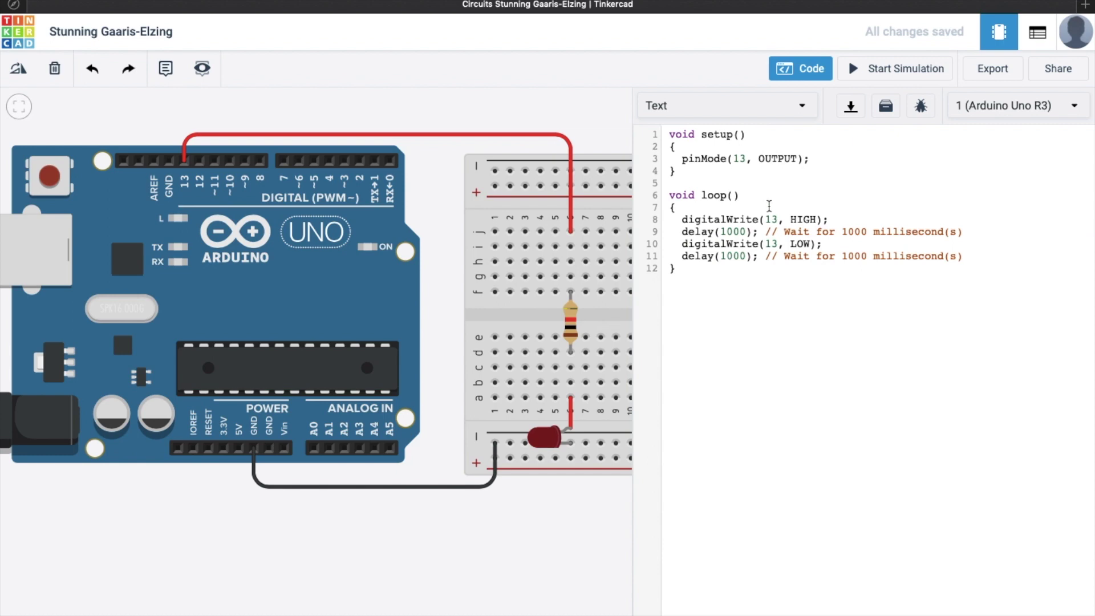
pyautogui.moveTo(674, 159); pyautogui.dragTo(826, 158)
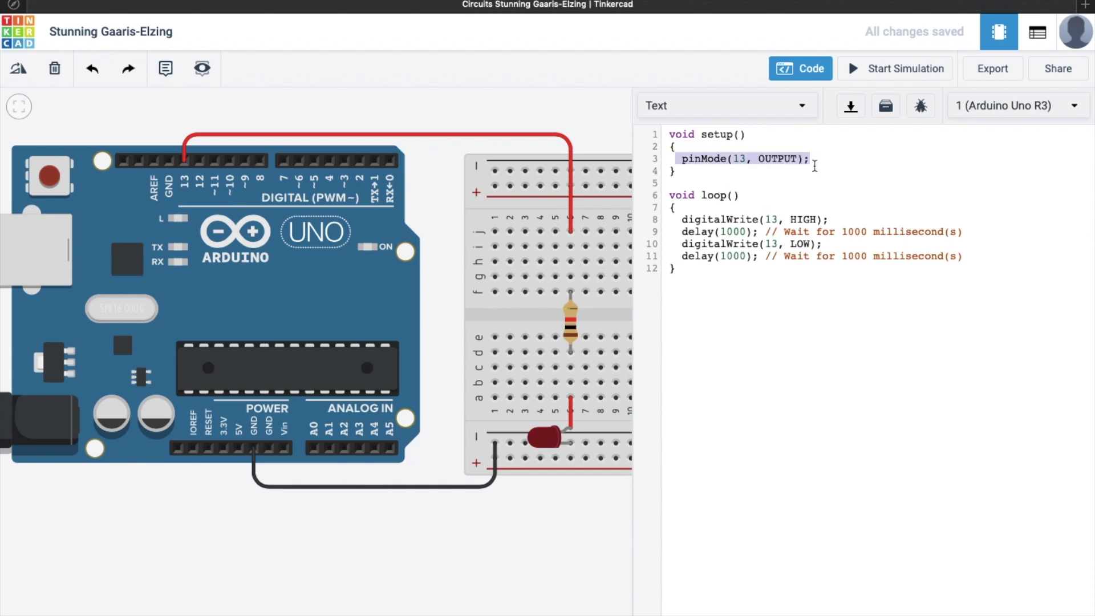
pyautogui.click(813, 167)
pyautogui.moveTo(680, 159); pyautogui.dragTo(819, 160)
pyautogui.click(820, 160)
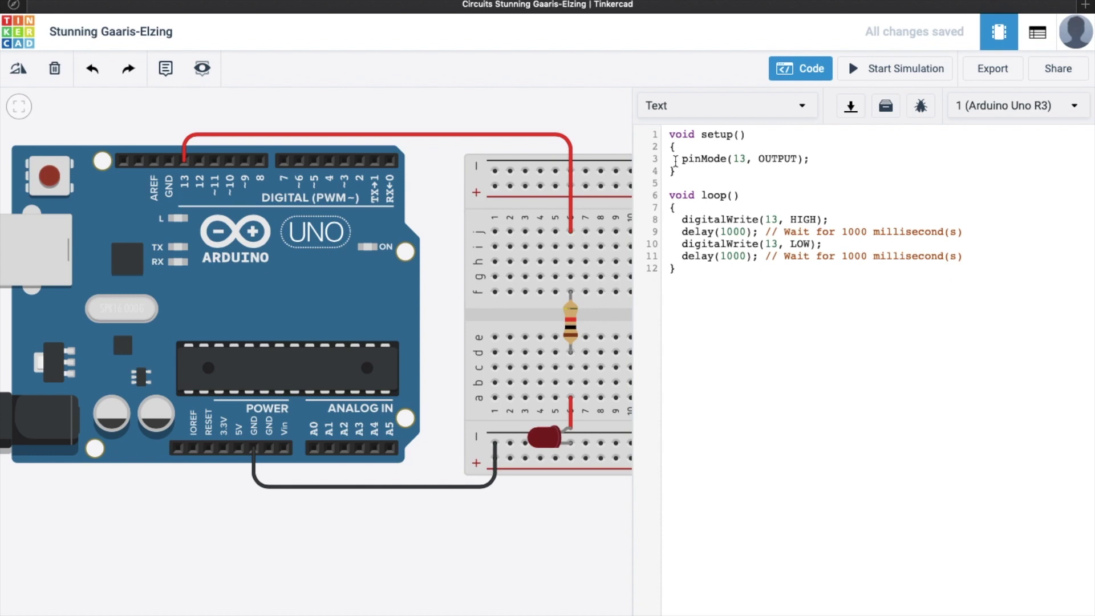
pyautogui.moveTo(675, 160); pyautogui.dragTo(815, 159)
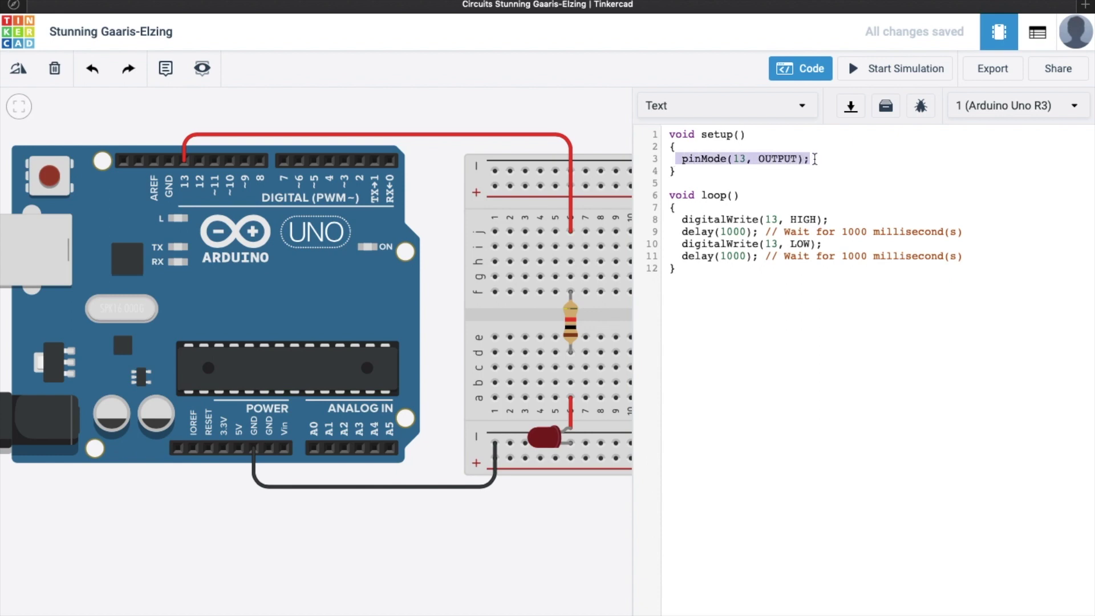
pyautogui.click(814, 159)
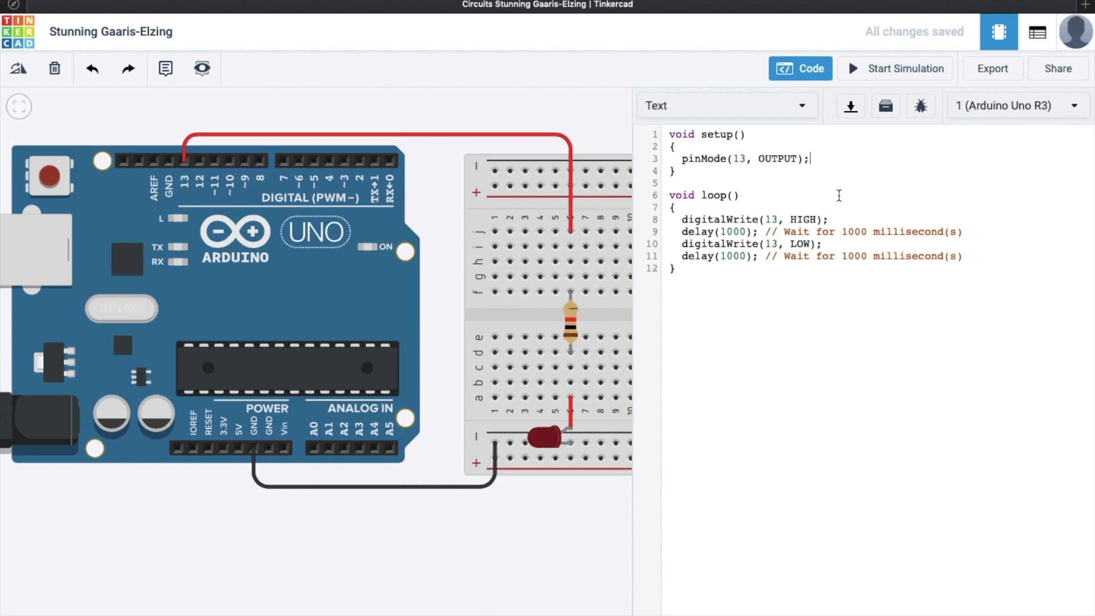
pyautogui.moveTo(683, 219); pyautogui.dragTo(976, 232)
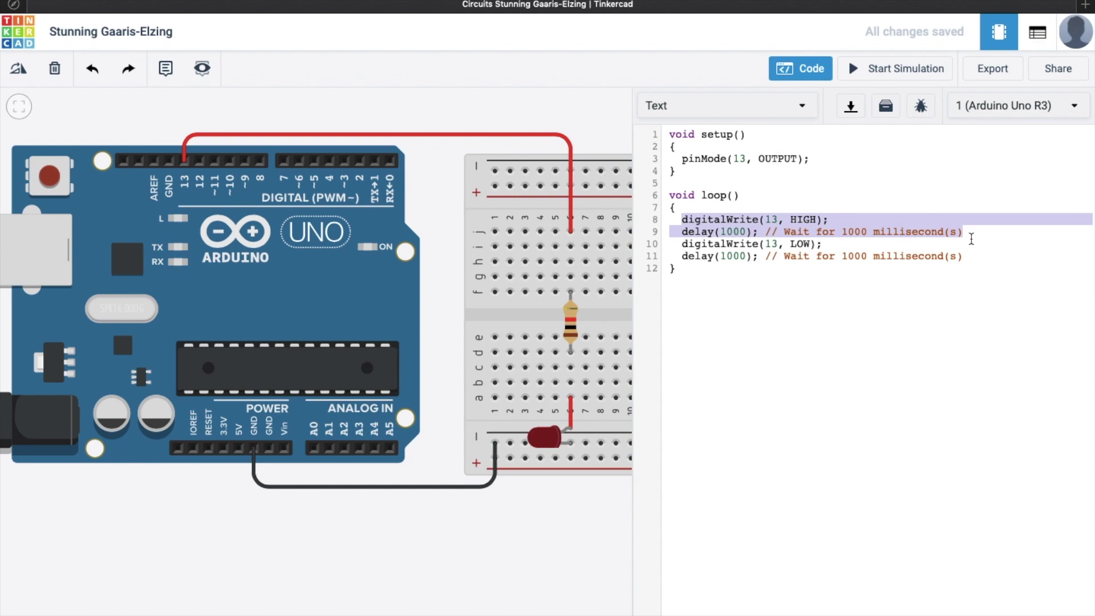
pyautogui.click(880, 239)
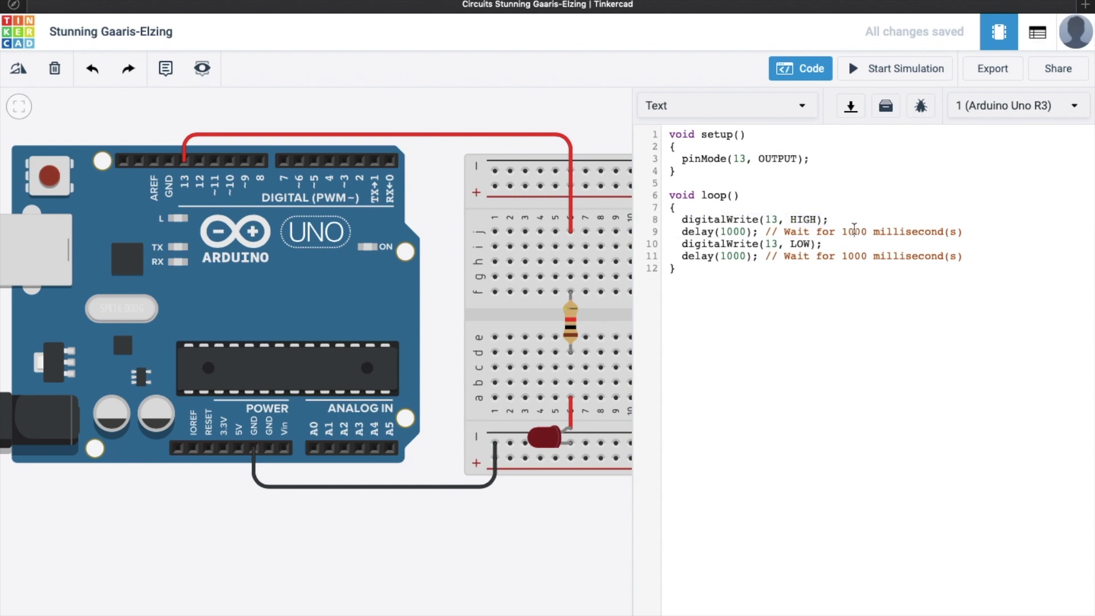
pyautogui.doubleClick(854, 231)
pyautogui.moveTo(675, 244); pyautogui.dragTo(977, 251)
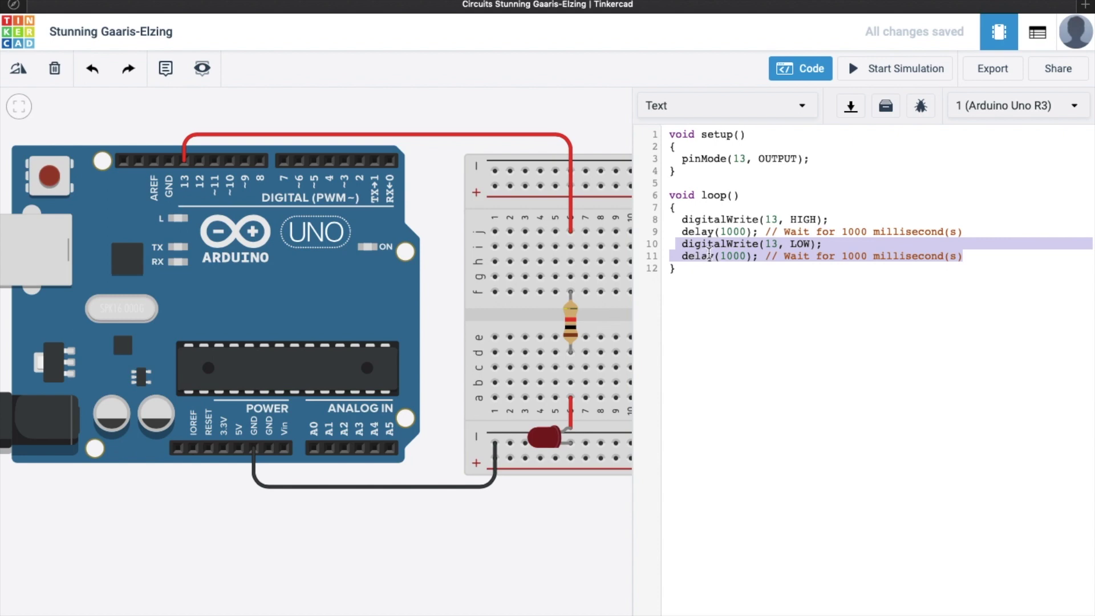
pyautogui.doubleClick(742, 257)
pyautogui.click(761, 290)
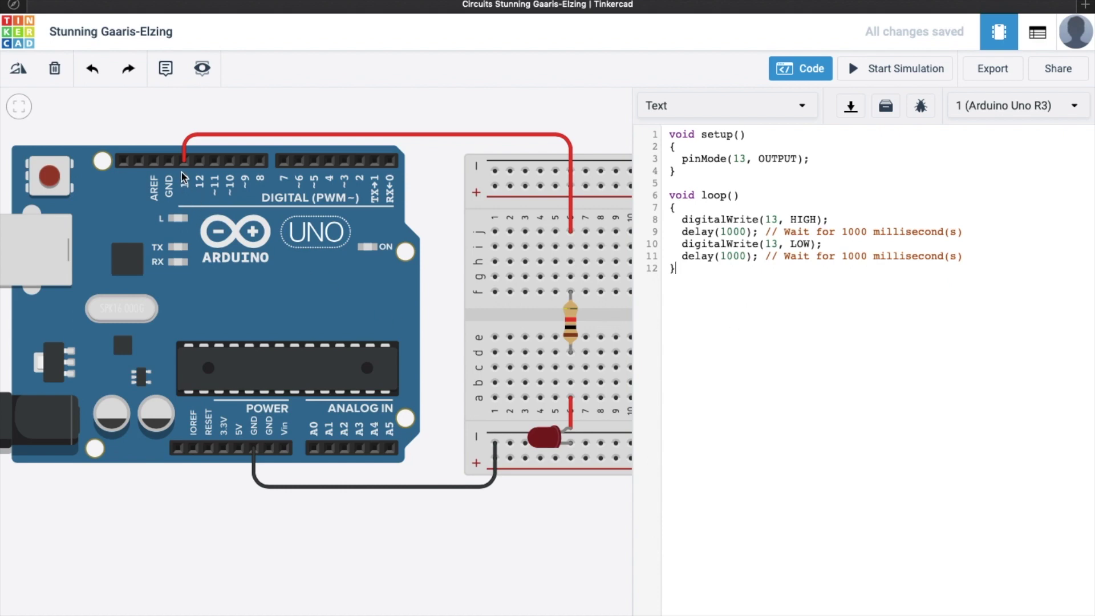
# Change pinMode and both digitalWrite calls from pin 13 to pin 12.
pyautogui.doubleClick(744, 159)
pyautogui.write('12')
pyautogui.doubleClick(774, 219)
pyautogui.write('12')
pyautogui.doubleClick(774, 243)
pyautogui.write('12')
# Run and stop the simulation with the pin 12 code.
pyautogui.click(856, 71)
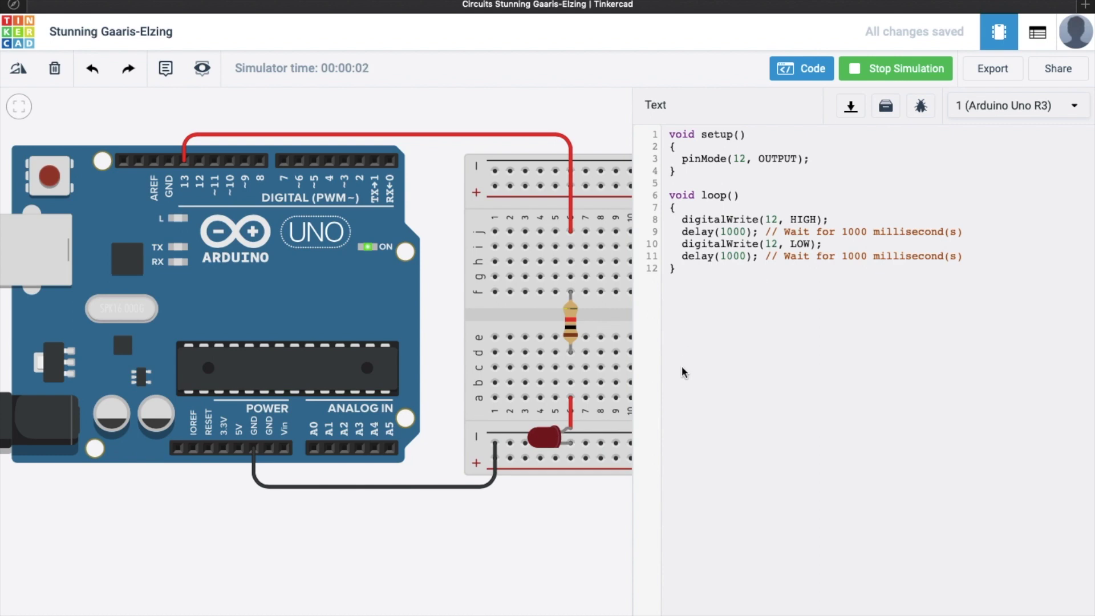
pyautogui.click(911, 71)
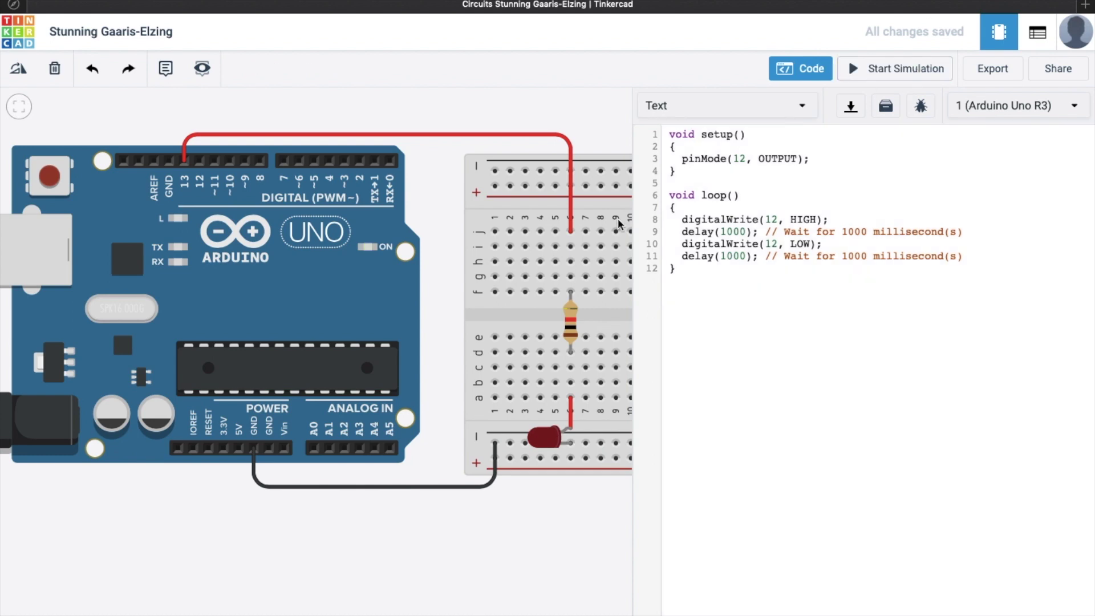
pyautogui.click(744, 158)
# Change pinMode and both digitalWrite calls back to pin 13.
pyautogui.press('BackSpace')
pyautogui.write('3')
pyautogui.click(775, 219)
pyautogui.press('BackSpace')
pyautogui.write('3')
pyautogui.moveTo(773, 245); pyautogui.dragTo(779, 247)
pyautogui.write('3')
# Set the delays to 5000 and 500 ms, then run and stop the simulation.
pyautogui.write('5')
pyautogui.press('BackSpace')
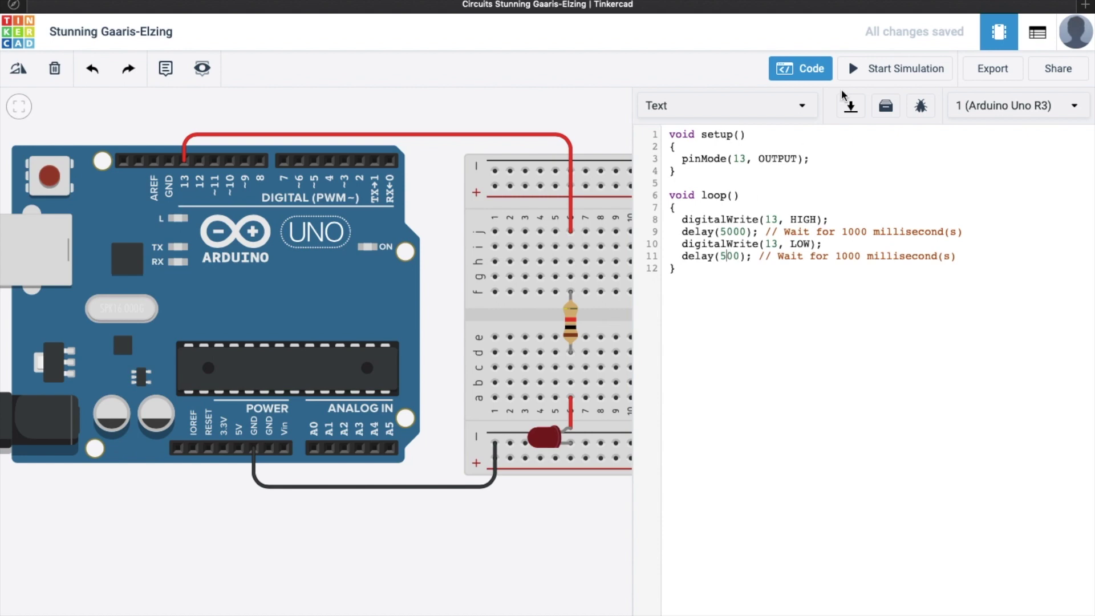
pyautogui.click(864, 73)
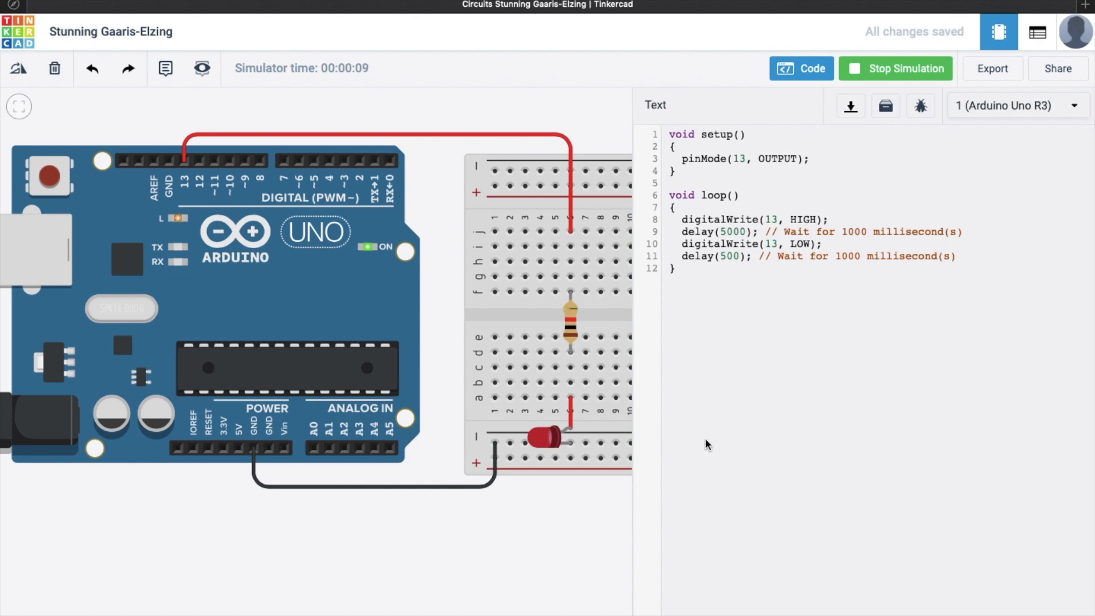
pyautogui.click(883, 74)
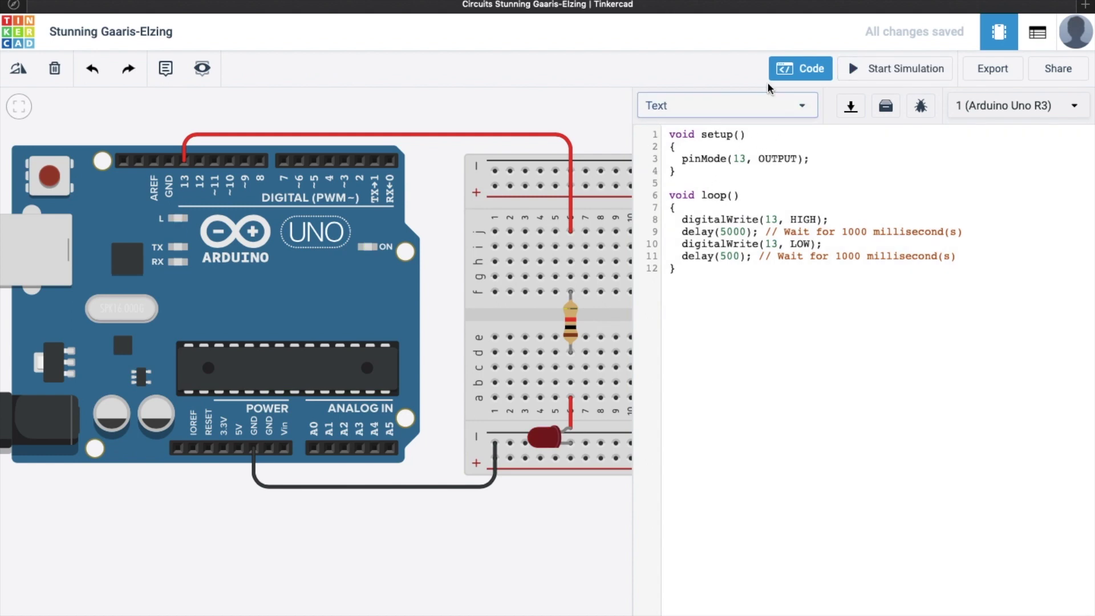
# Add second and third resistors across the breadboard at columns 10 and 13.
pyautogui.click(800, 73)
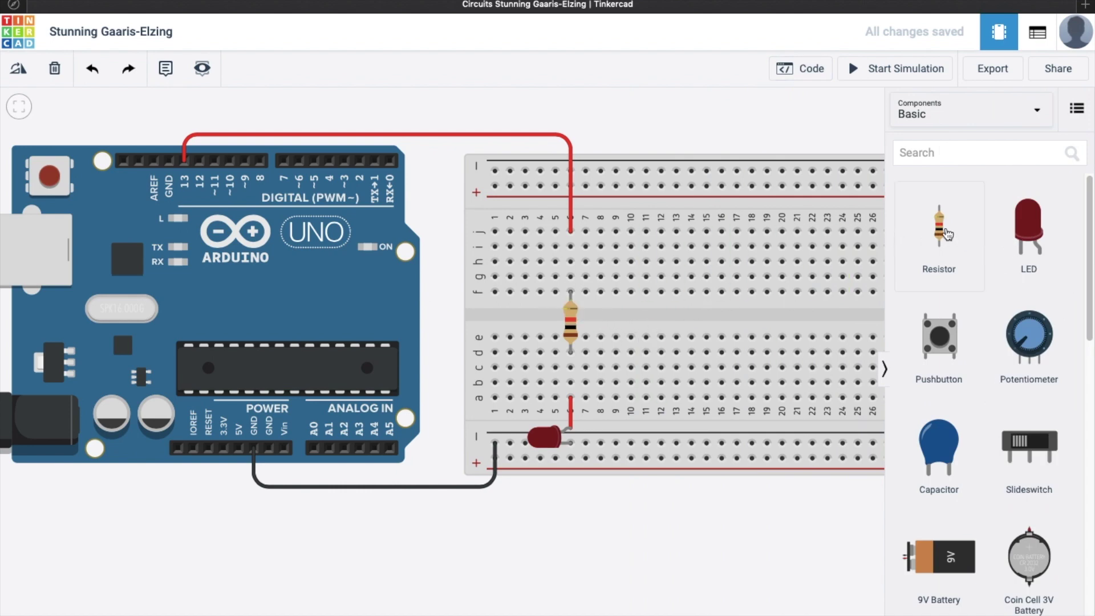
pyautogui.moveTo(950, 235); pyautogui.dragTo(636, 334)
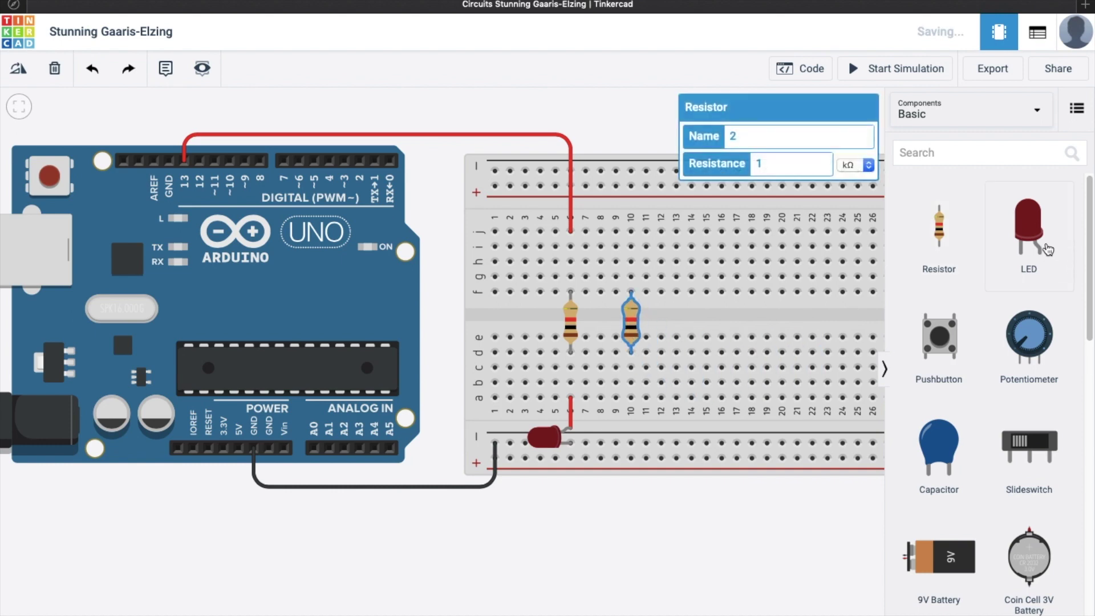
pyautogui.press('Escape')
pyautogui.click(678, 321)
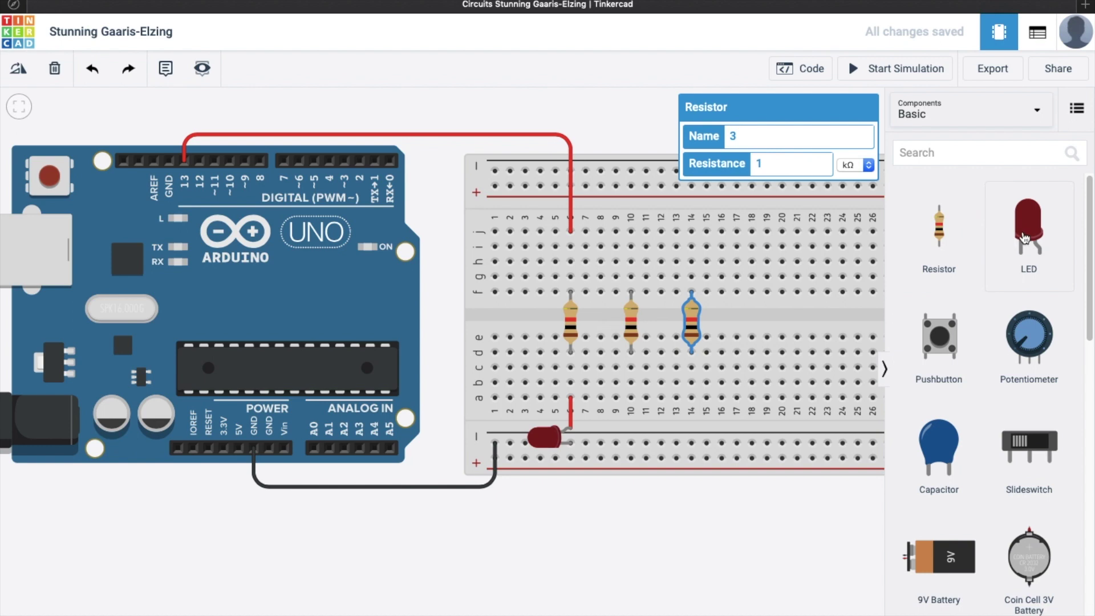
# Add an orange LED, rotate it horizontal, and place it beside the red LED.
pyautogui.moveTo(1029, 228); pyautogui.dragTo(558, 521)
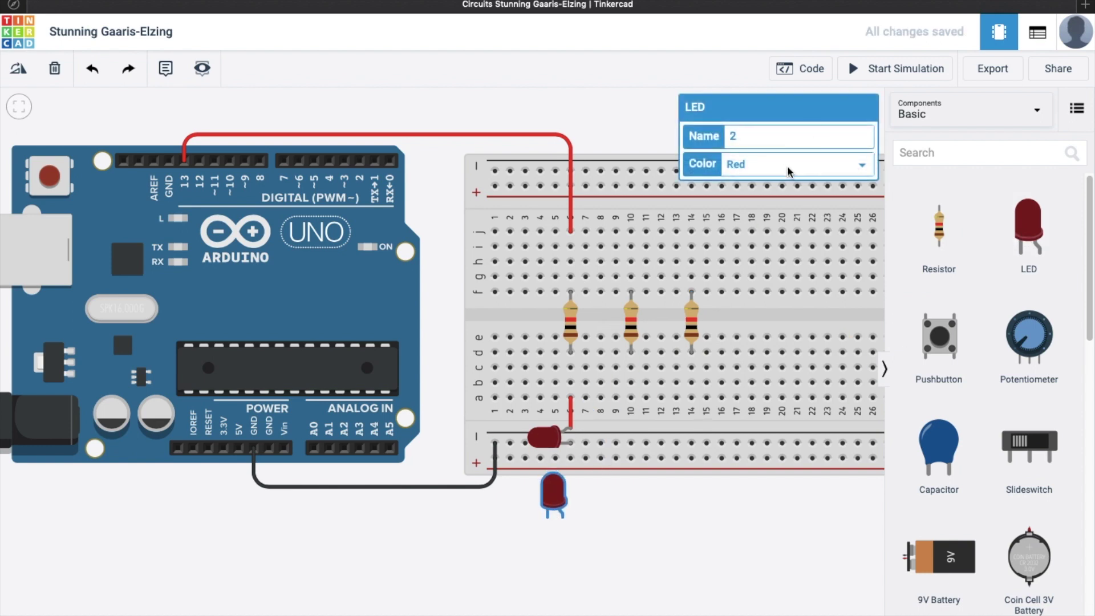
pyautogui.click(788, 164)
pyautogui.click(789, 139)
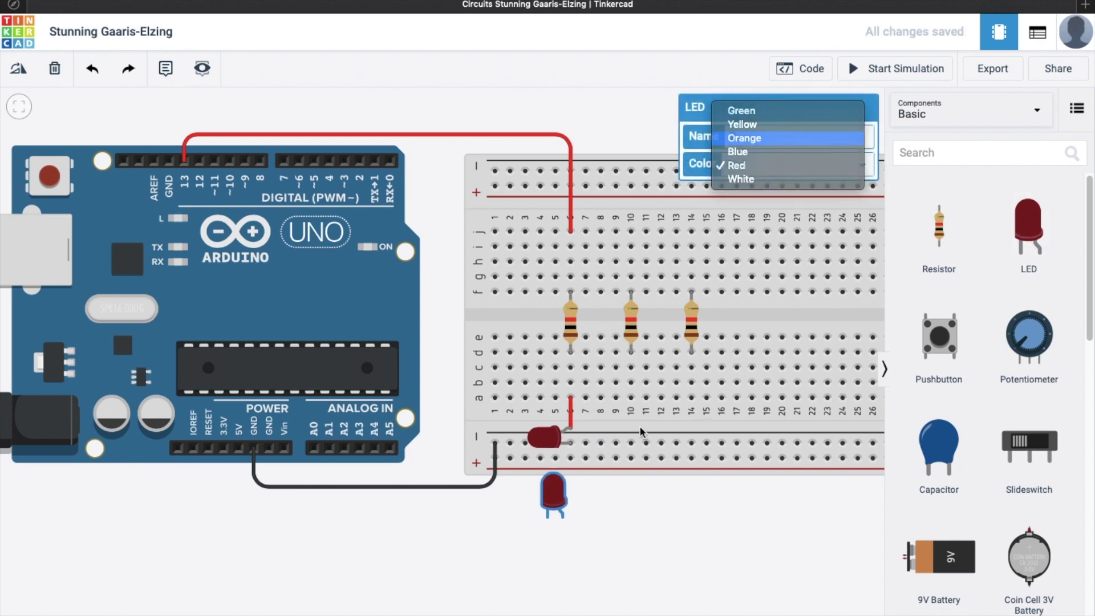
pyautogui.click(18, 68)
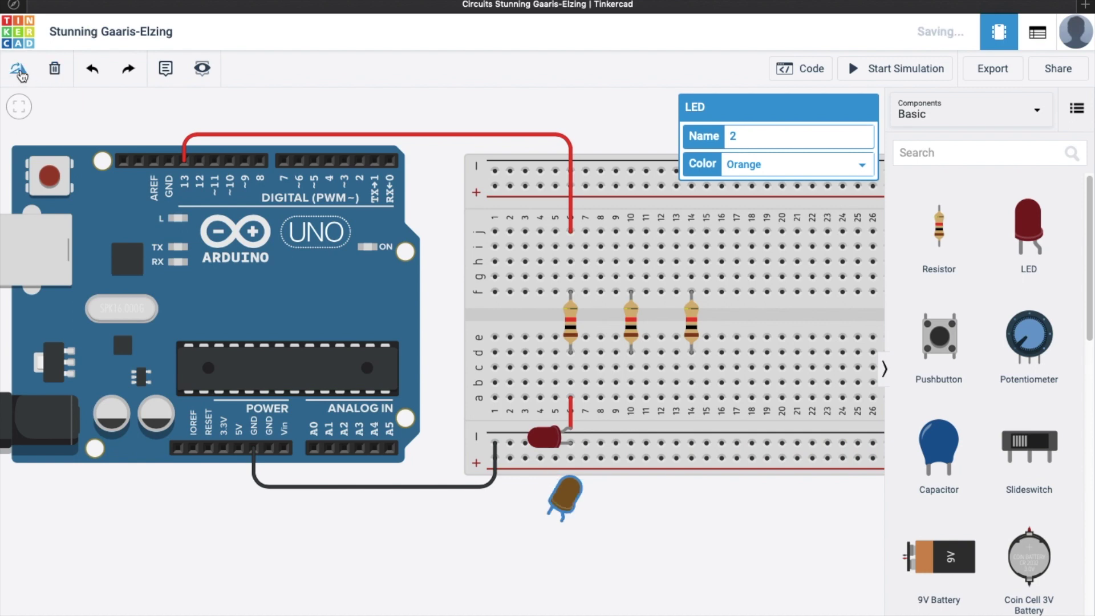
pyautogui.click(19, 69)
pyautogui.click(19, 68)
pyautogui.click(19, 68)
pyautogui.click(19, 69)
pyautogui.click(18, 68)
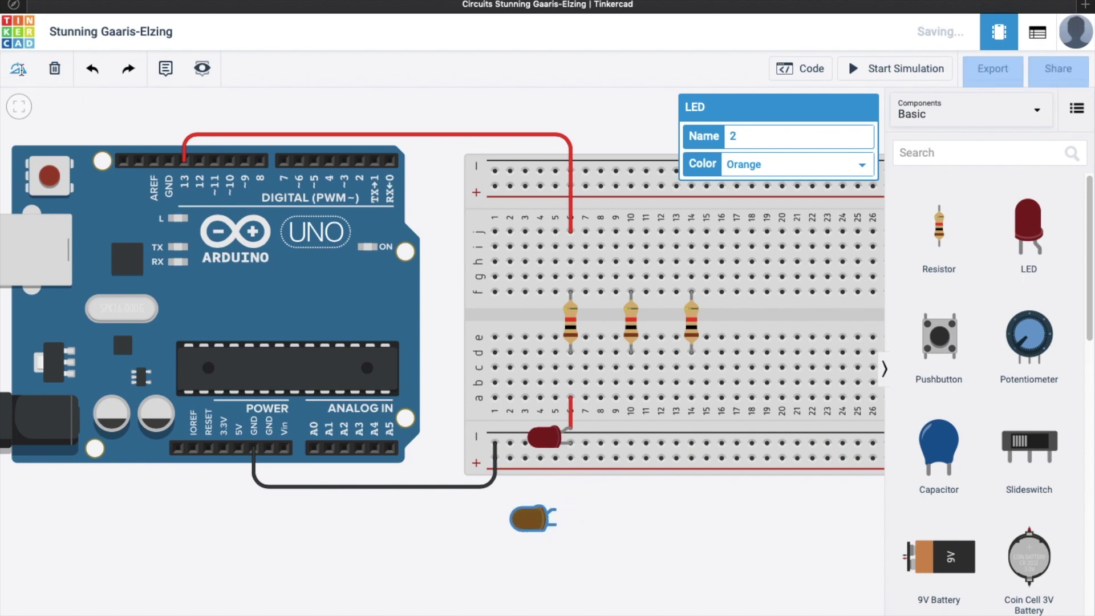
pyautogui.moveTo(540, 527); pyautogui.dragTo(606, 432)
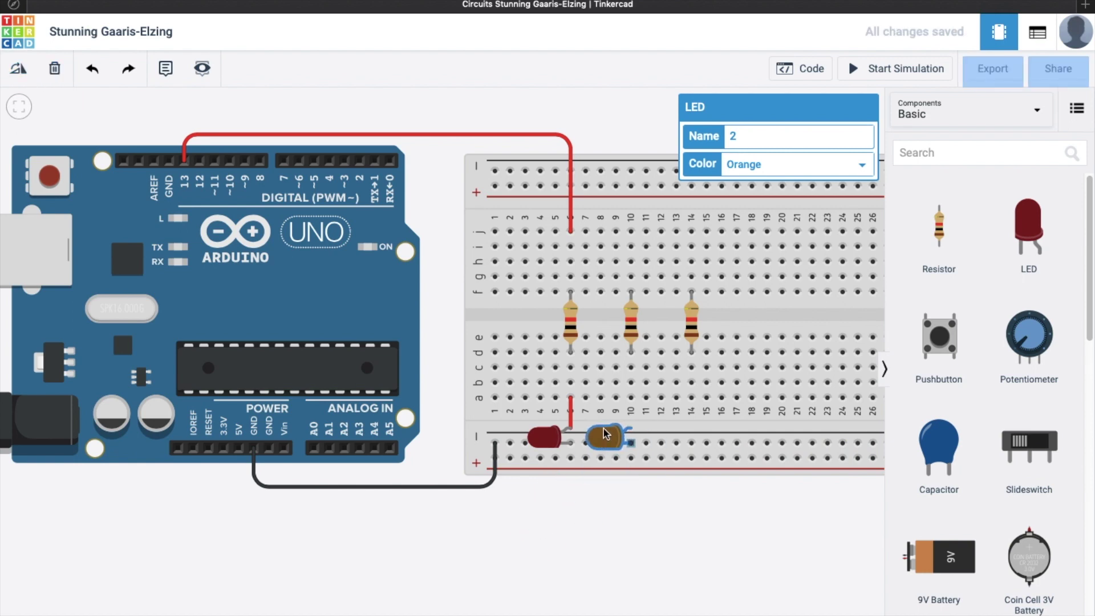
# Wire the orange LED's anode to row a, column 10 with an orange wire.
pyautogui.click(631, 428)
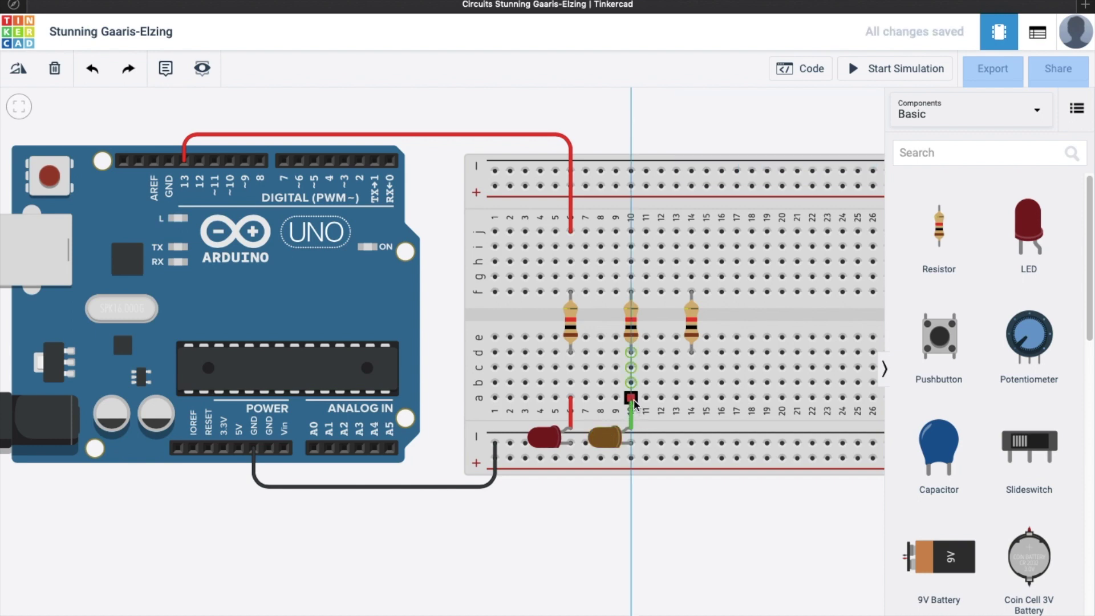
pyautogui.click(631, 398)
pyautogui.click(752, 141)
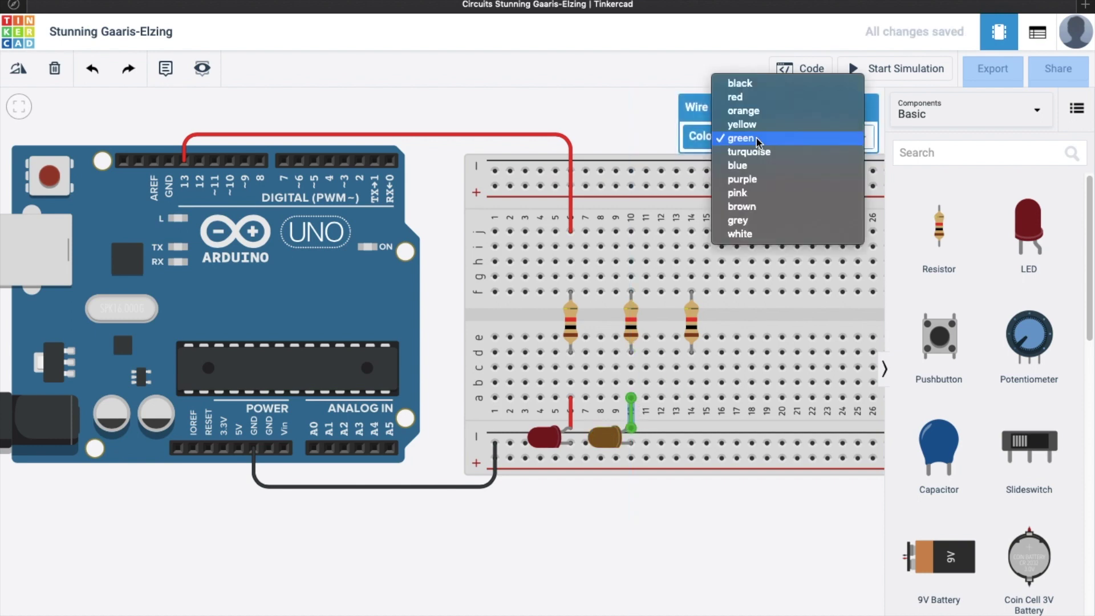
pyautogui.click(772, 111)
pyautogui.click(789, 520)
# Add a third LED, rotate it horizontal, and place it near column 14.
pyautogui.moveTo(1019, 259); pyautogui.dragTo(632, 522)
pyautogui.click(27, 74)
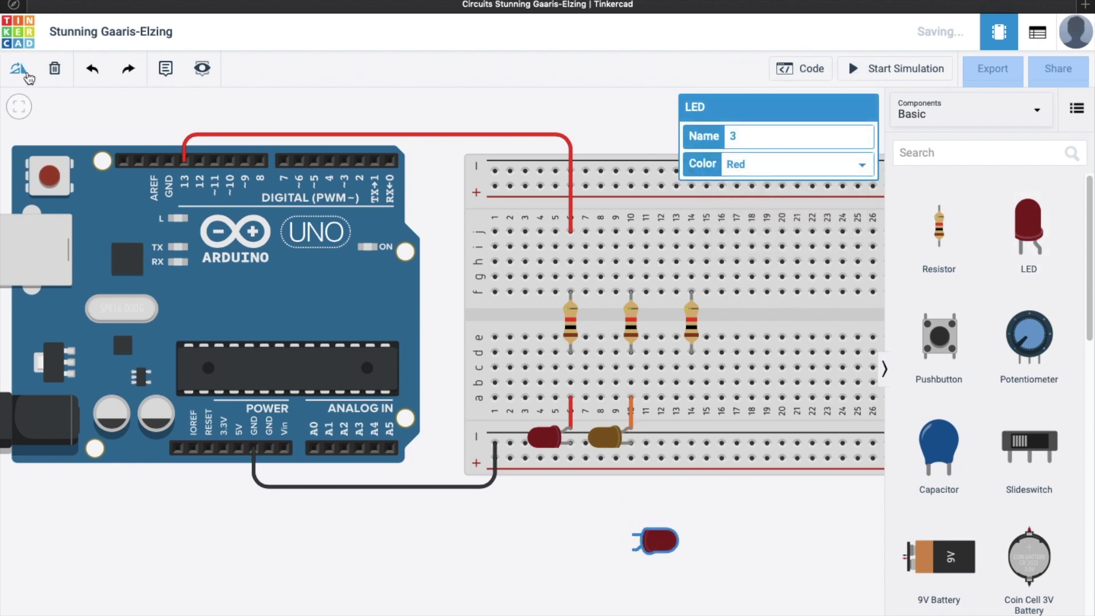
pyautogui.click(26, 74)
pyautogui.click(27, 74)
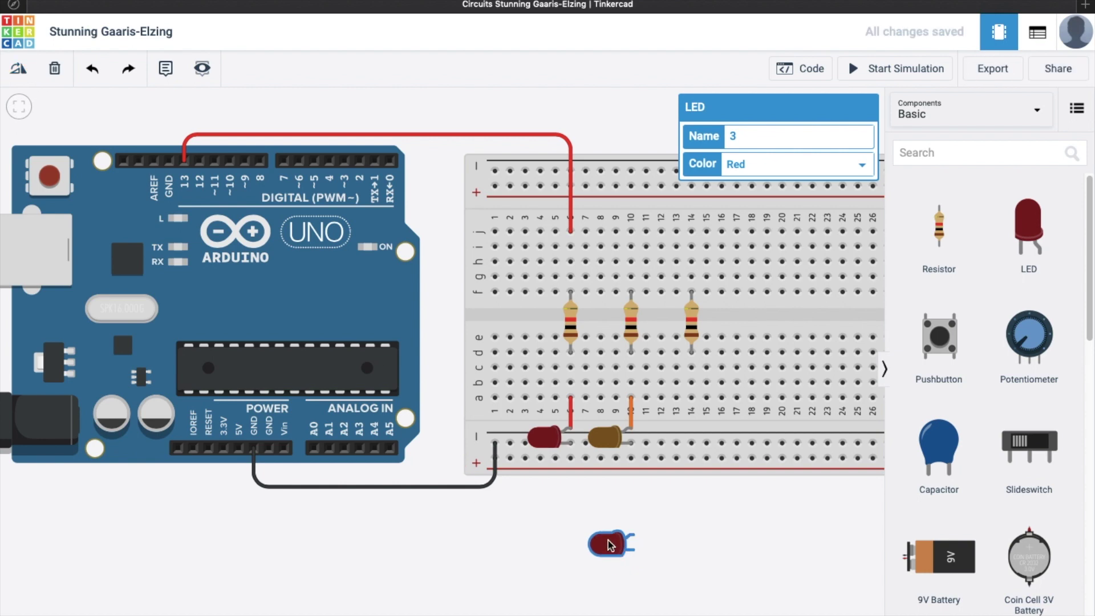
pyautogui.moveTo(606, 539); pyautogui.dragTo(663, 426)
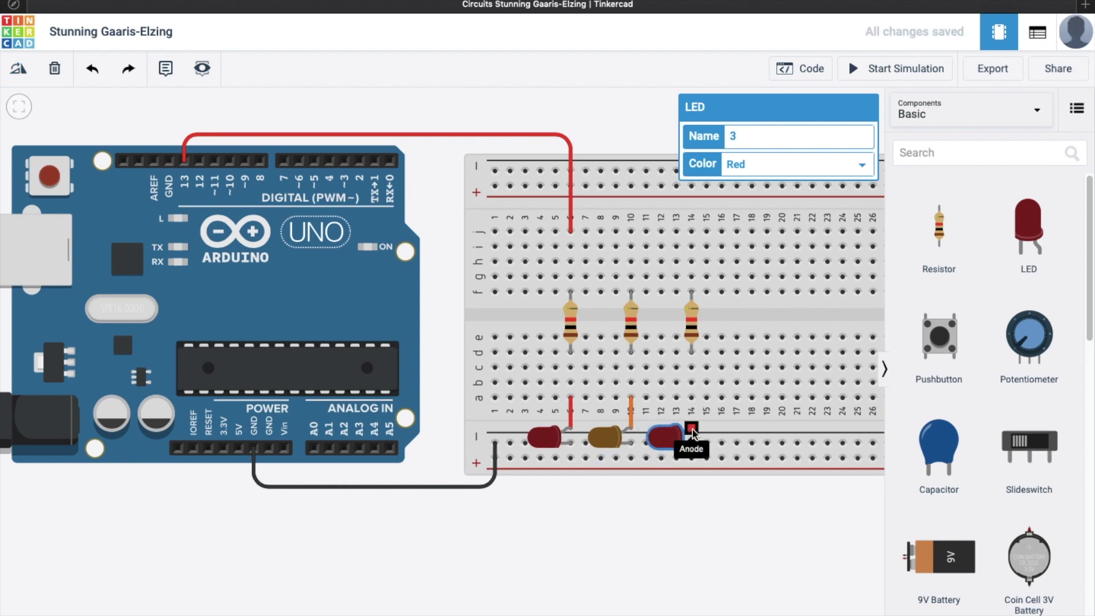
# Connect the third LED to its resistor column with a yellow wire.
pyautogui.click(690, 429)
pyautogui.click(691, 397)
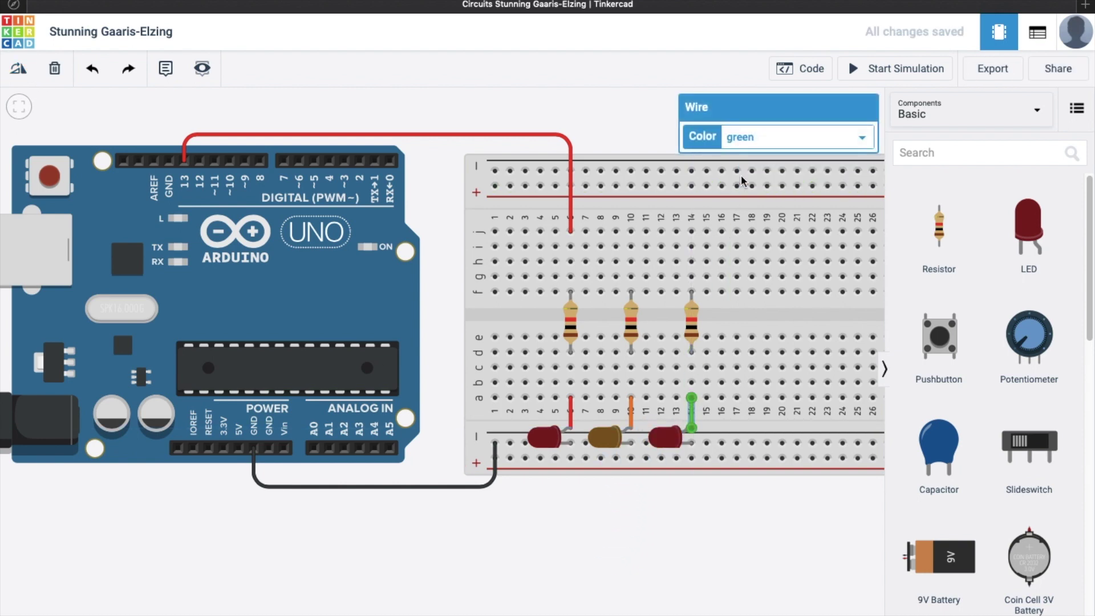
pyautogui.click(753, 141)
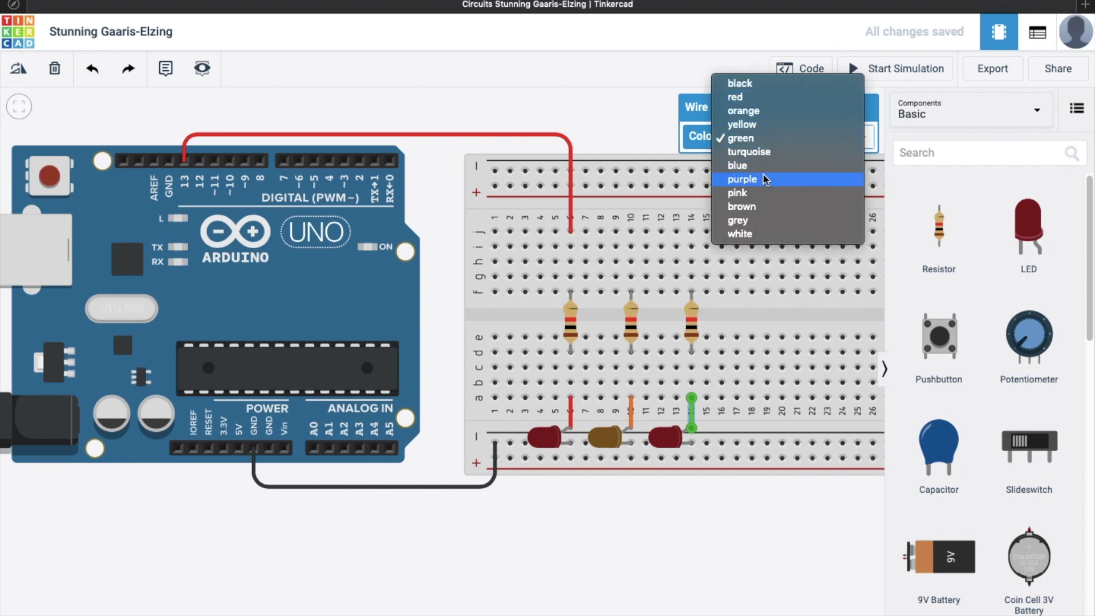
pyautogui.click(769, 124)
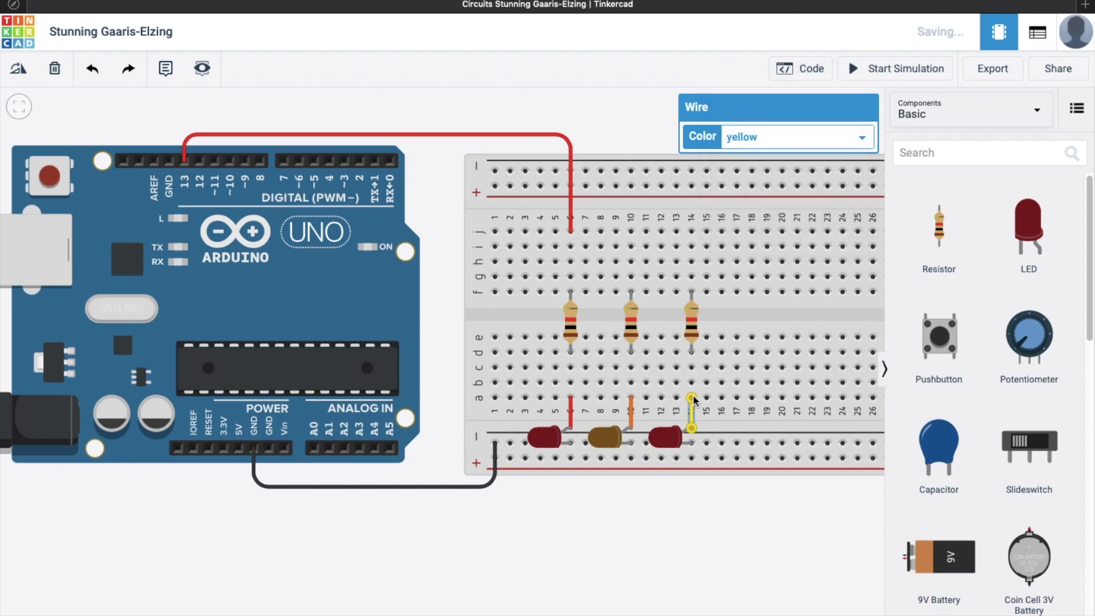
# Make the third LED yellow and check the other LEDs' colours.
pyautogui.click(677, 440)
pyautogui.click(762, 162)
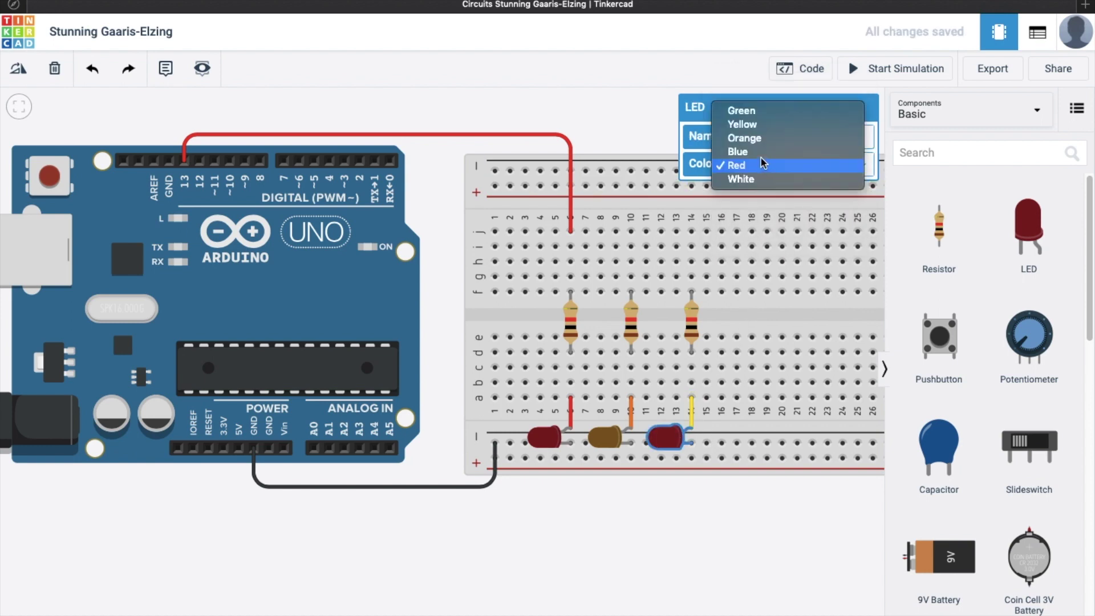
pyautogui.click(765, 125)
pyautogui.click(737, 533)
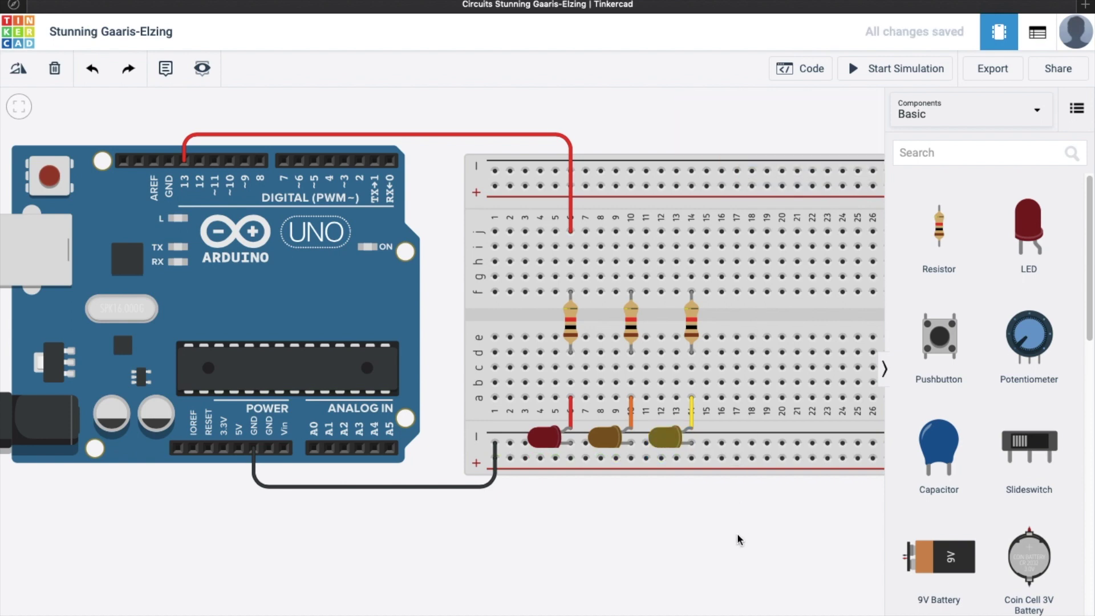
pyautogui.click(608, 437)
pyautogui.click(668, 440)
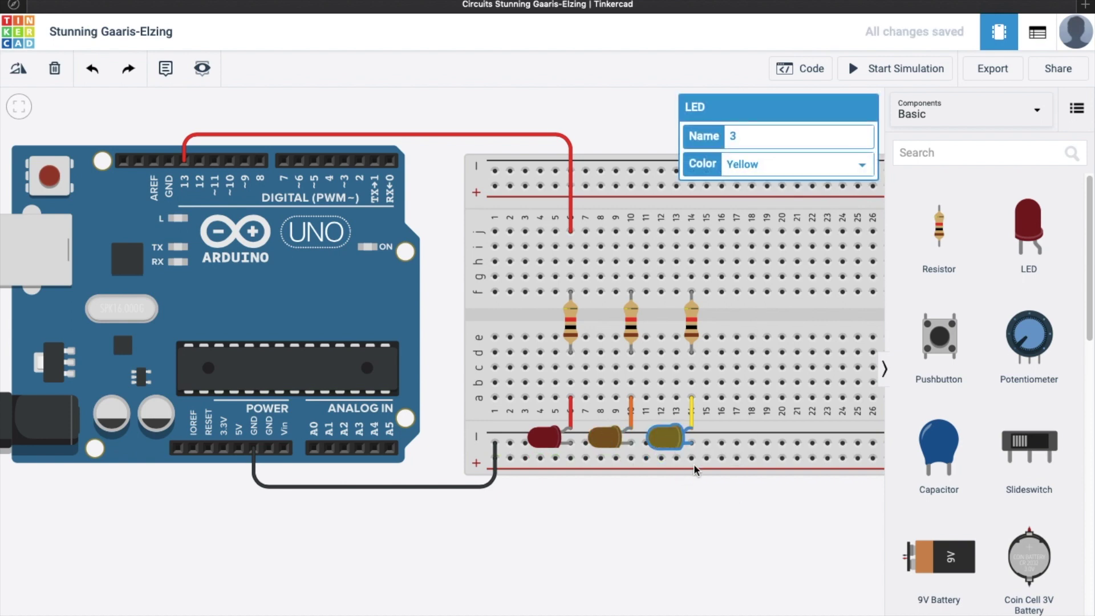
pyautogui.click(723, 532)
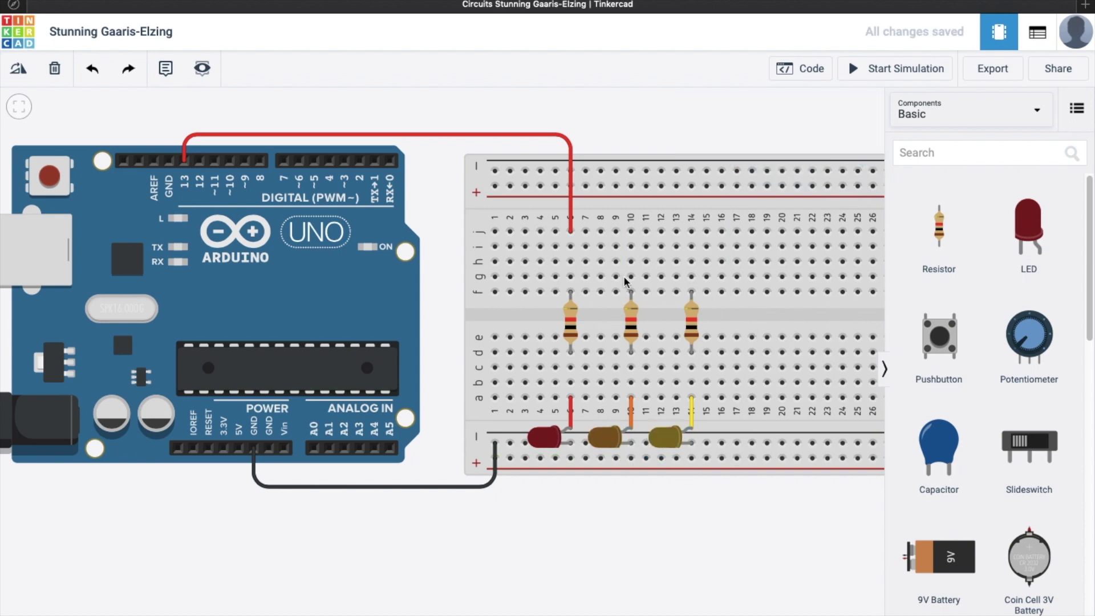
# Route an orange wire from breadboard hole j10 to Arduino pin 12.
pyautogui.click(631, 231)
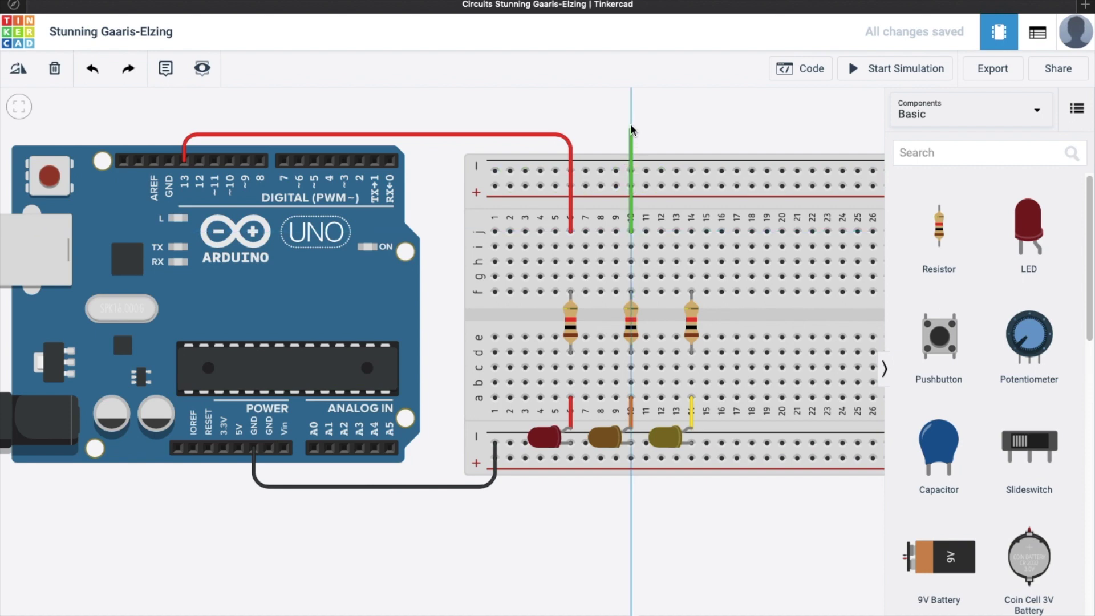
pyautogui.click(616, 119)
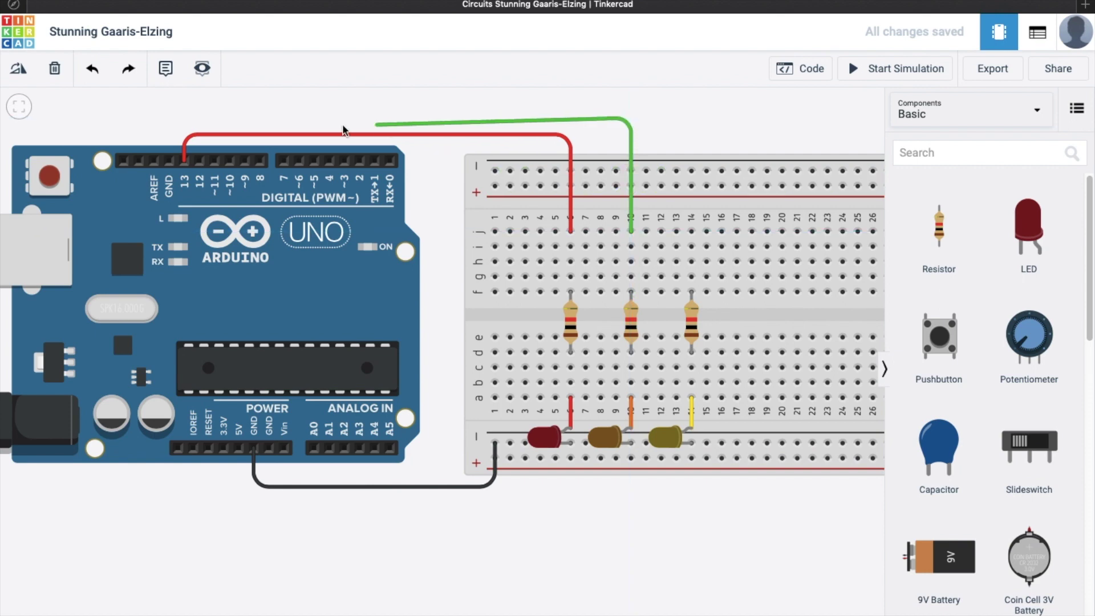
pyautogui.click(206, 117)
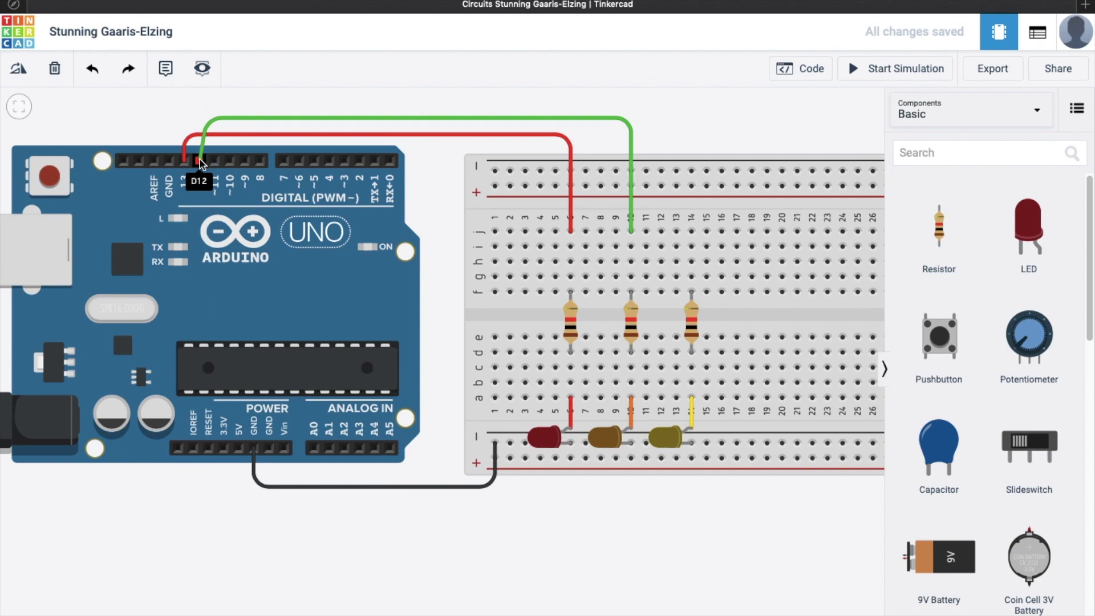
pyautogui.click(199, 161)
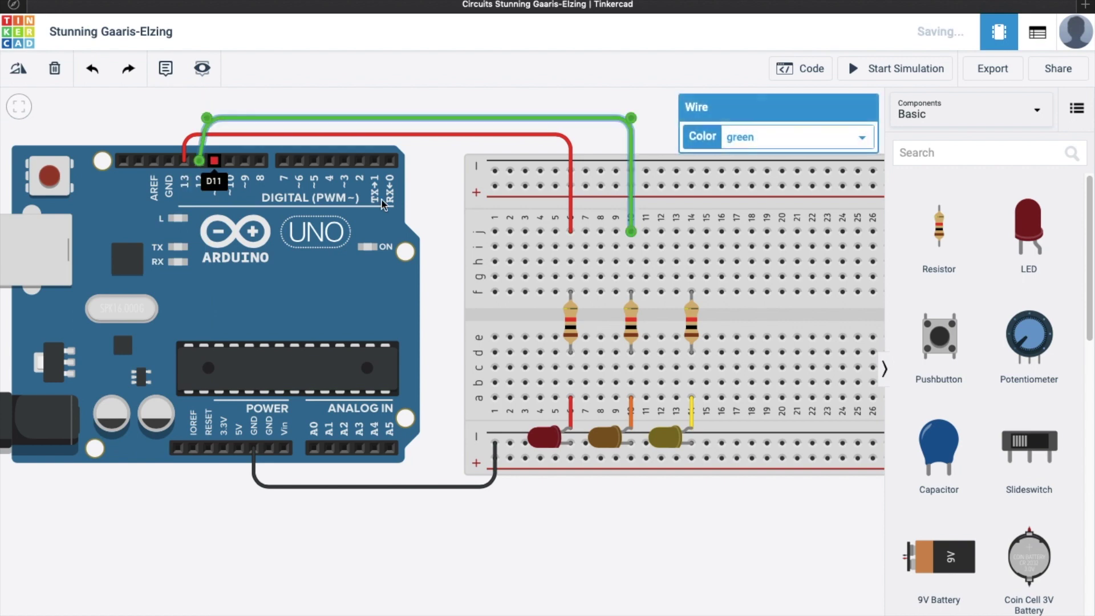
pyautogui.click(748, 138)
pyautogui.click(743, 110)
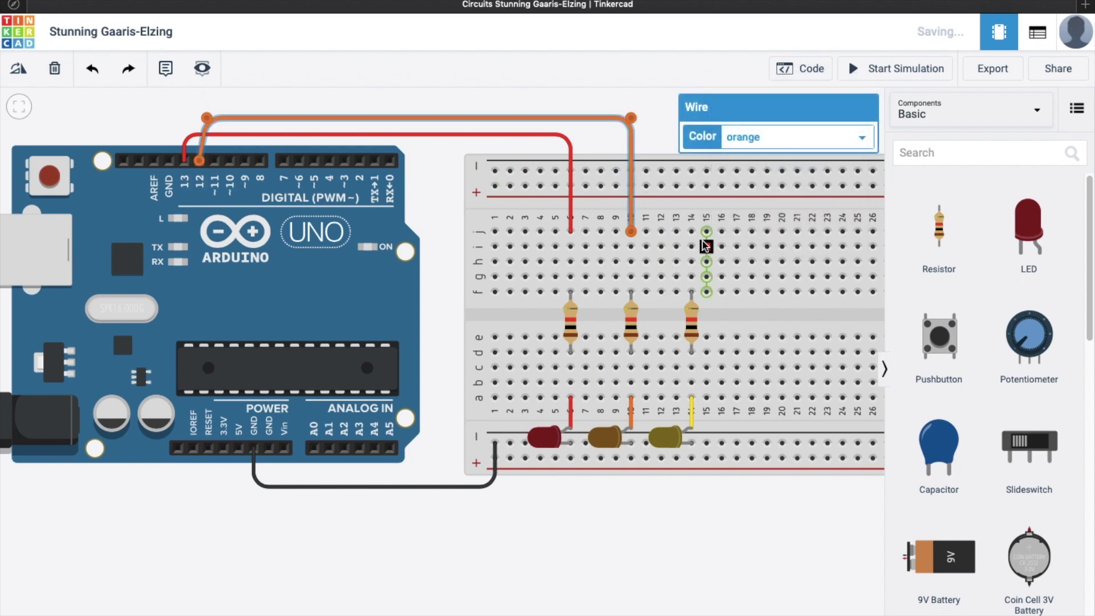
# Route a wire from breadboard hole j14 to Arduino pin 11 and color it yellow.
pyautogui.click(692, 232)
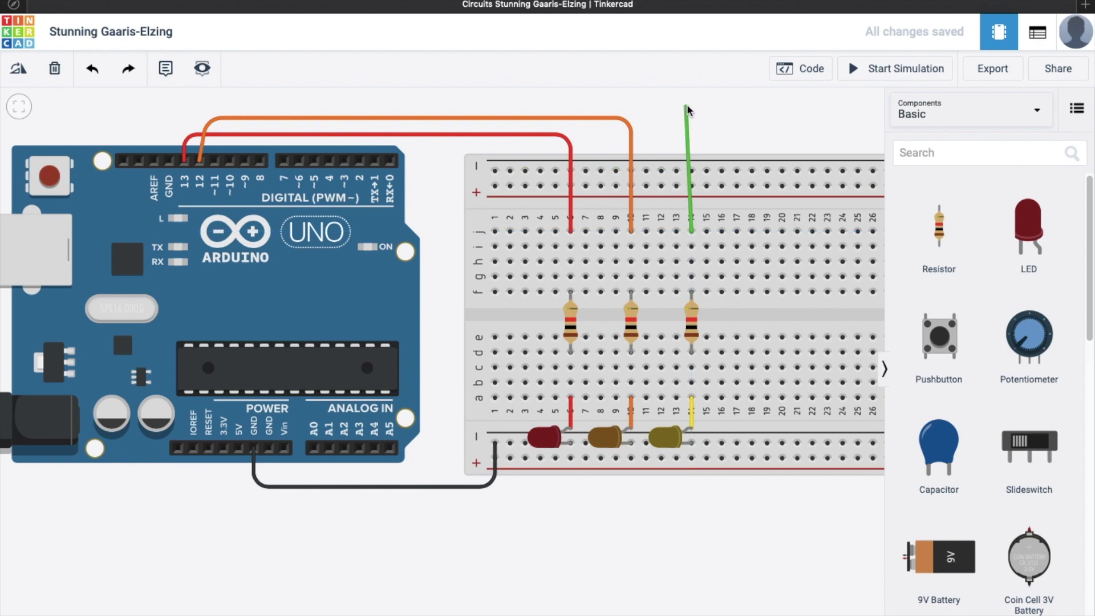
pyautogui.click(692, 104)
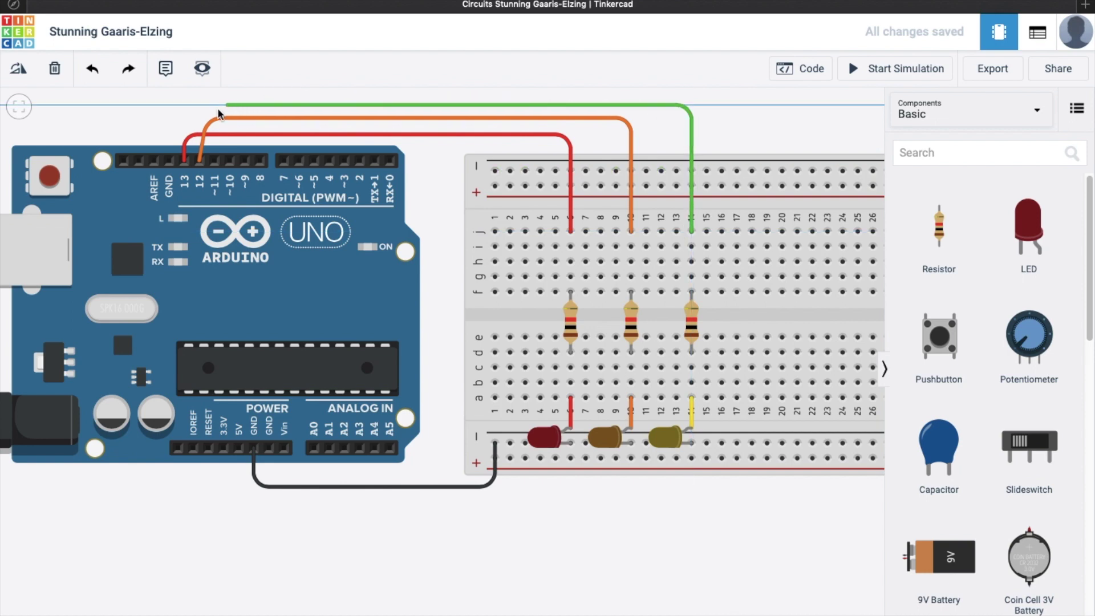
pyautogui.click(237, 105)
pyautogui.click(223, 163)
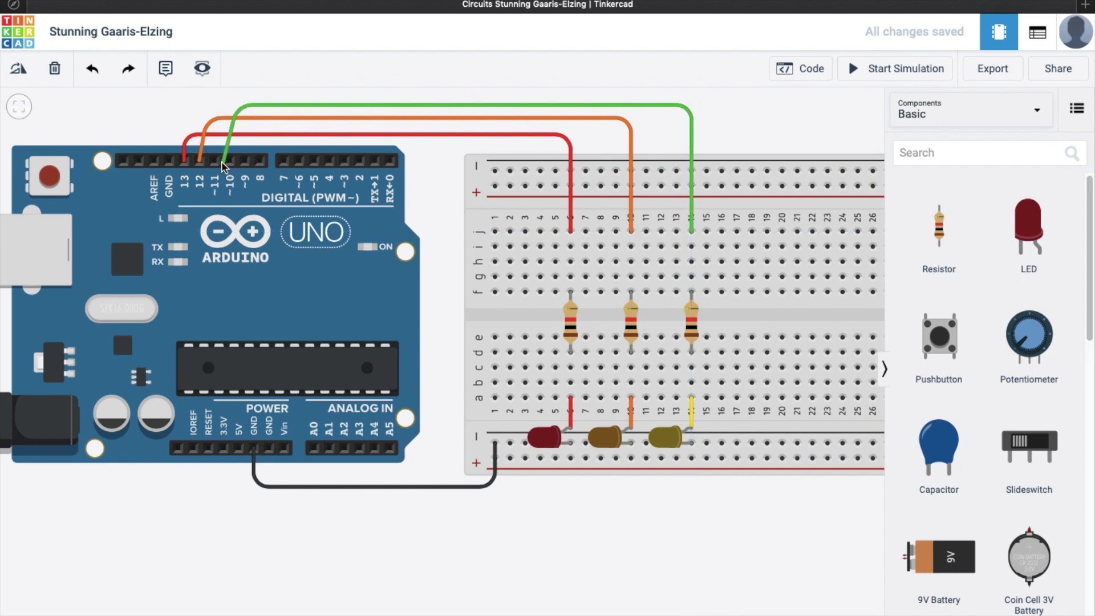
pyautogui.click(215, 161)
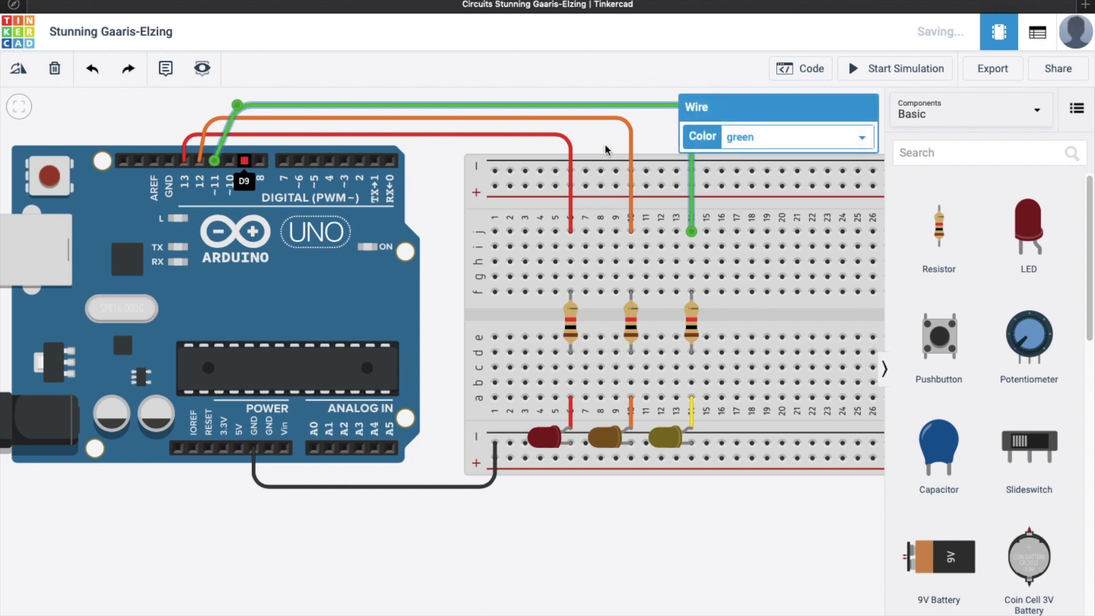
pyautogui.click(764, 137)
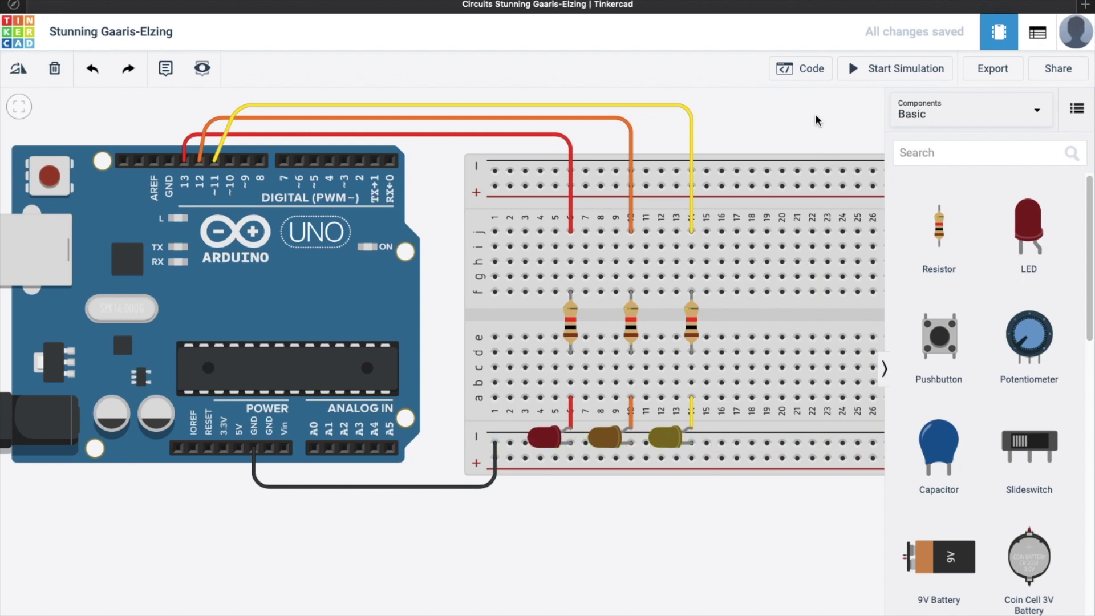
# In the code editor, duplicate the pinMode line to add outputs for pins 12 and 11.
pyautogui.click(808, 69)
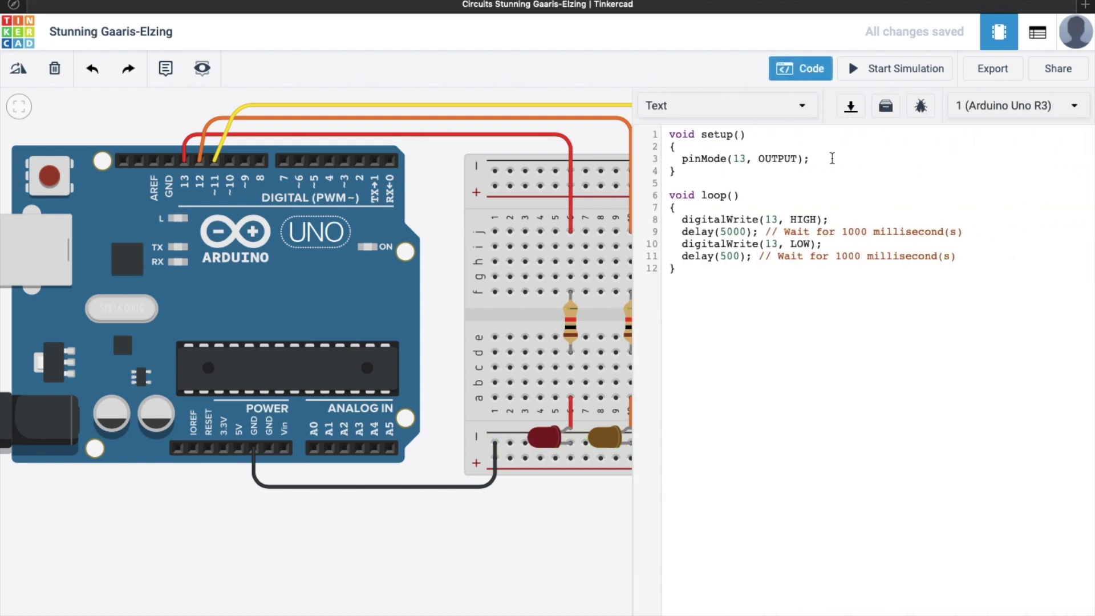
pyautogui.moveTo(835, 154); pyautogui.dragTo(835, 150)
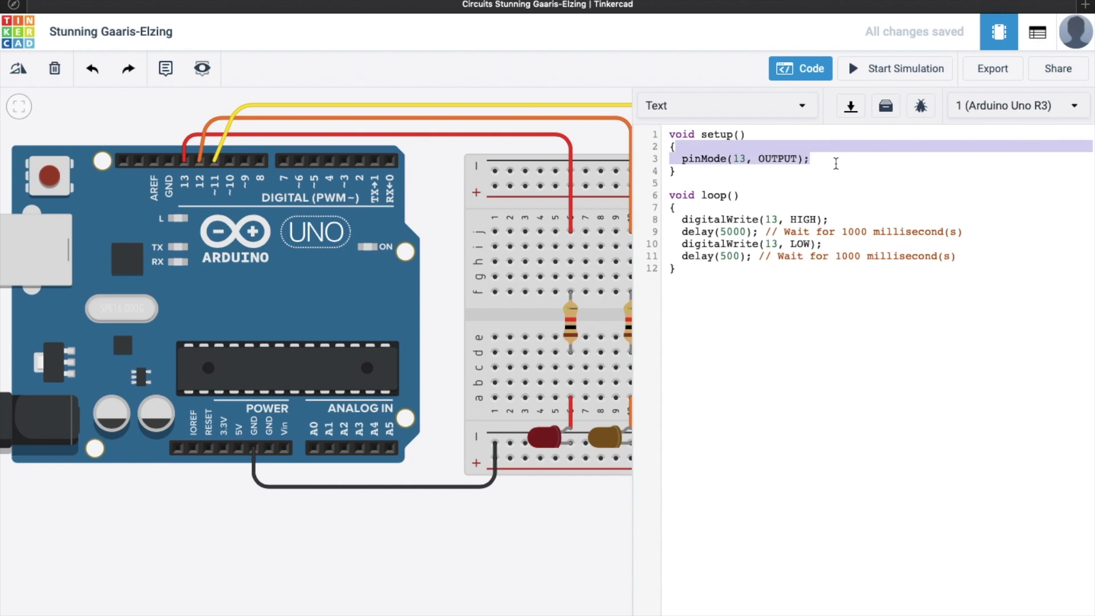
pyautogui.click(837, 161)
pyautogui.hotkey('ctrl', 'v')
pyautogui.hotkey('ctrl', 'v')
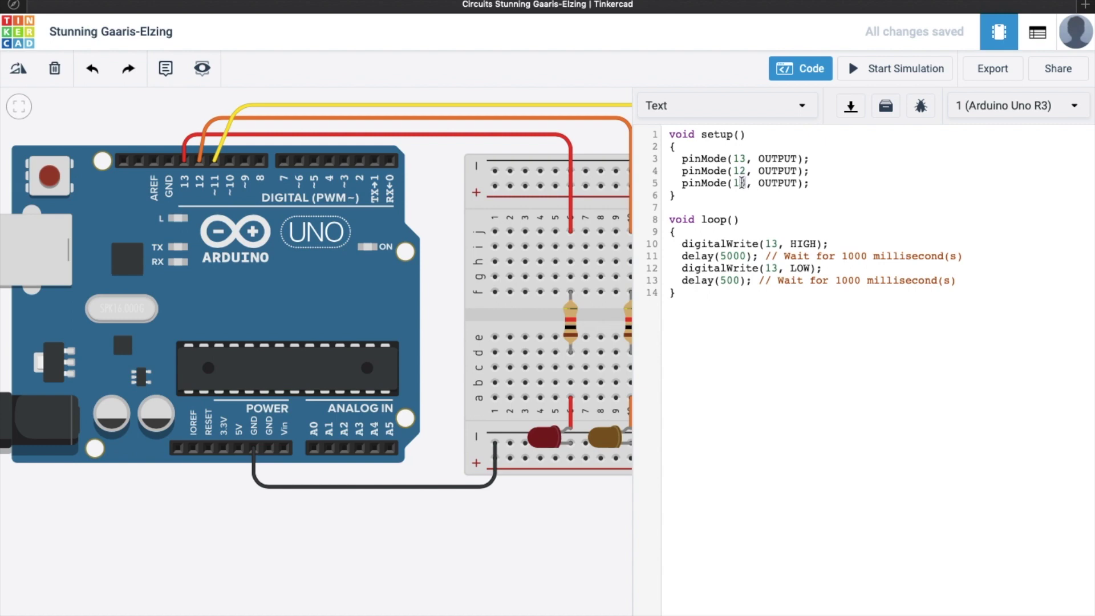
# Change the blink delay value from 5000 to 500 ms.
pyautogui.moveTo(982, 281); pyautogui.dragTo(987, 234)
pyautogui.click(777, 256)
pyautogui.click(725, 255)
pyautogui.press('BackSpace')
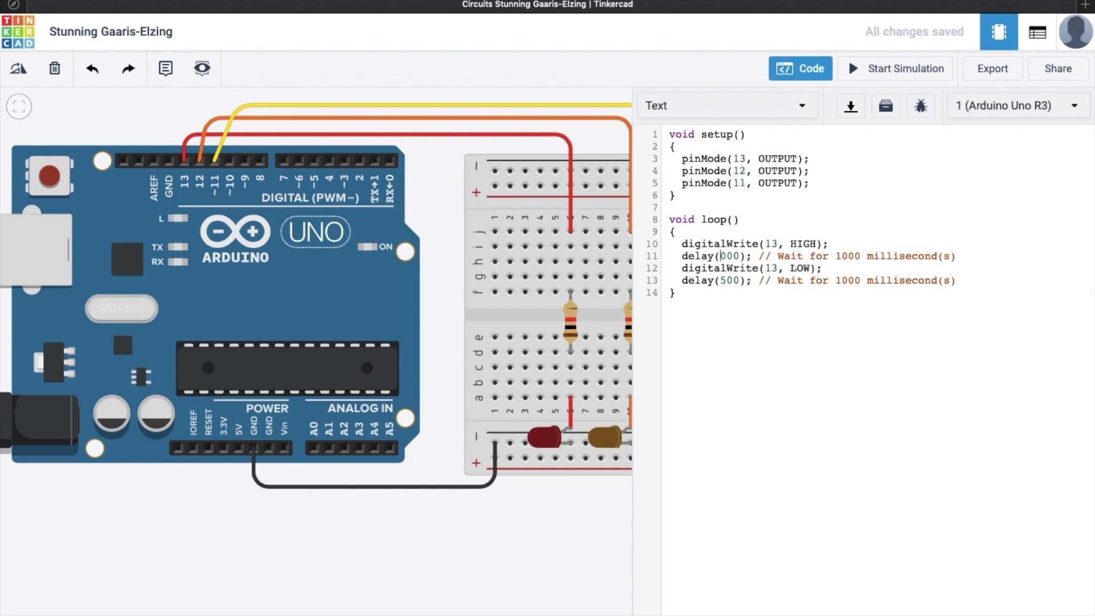
pyautogui.press('BackSpace')
pyautogui.write('5')
# Paste the blink block twice and change the copies' pin numbers to 12 and 11.
pyautogui.moveTo(962, 275); pyautogui.dragTo(985, 231)
pyautogui.press('super+c')
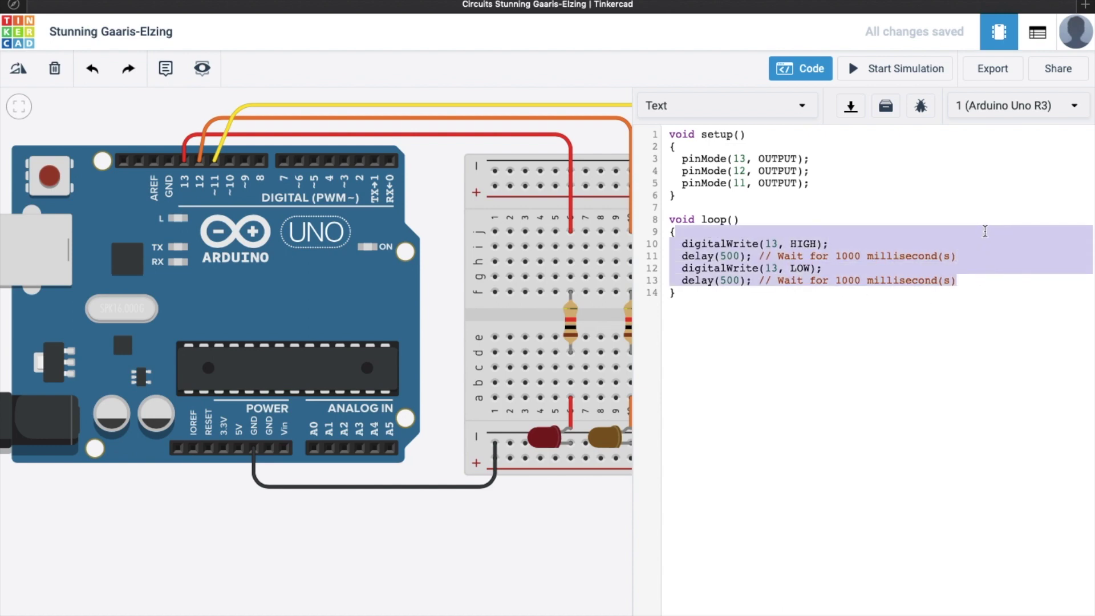
pyautogui.click(990, 279)
pyautogui.press('Return')
pyautogui.press('super+v')
pyautogui.press('Return')
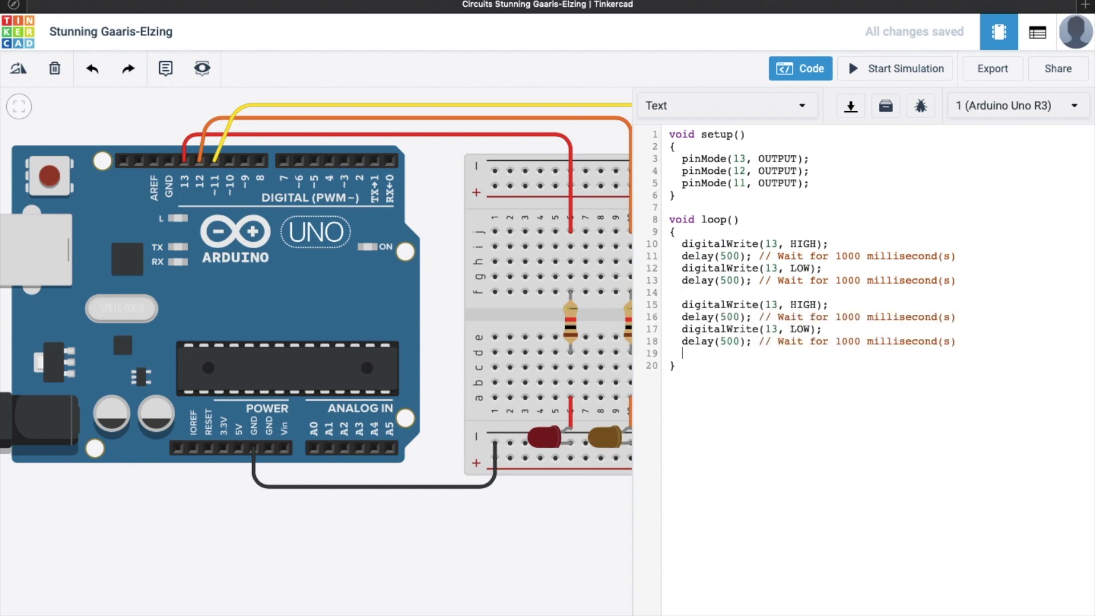
pyautogui.press('super+v')
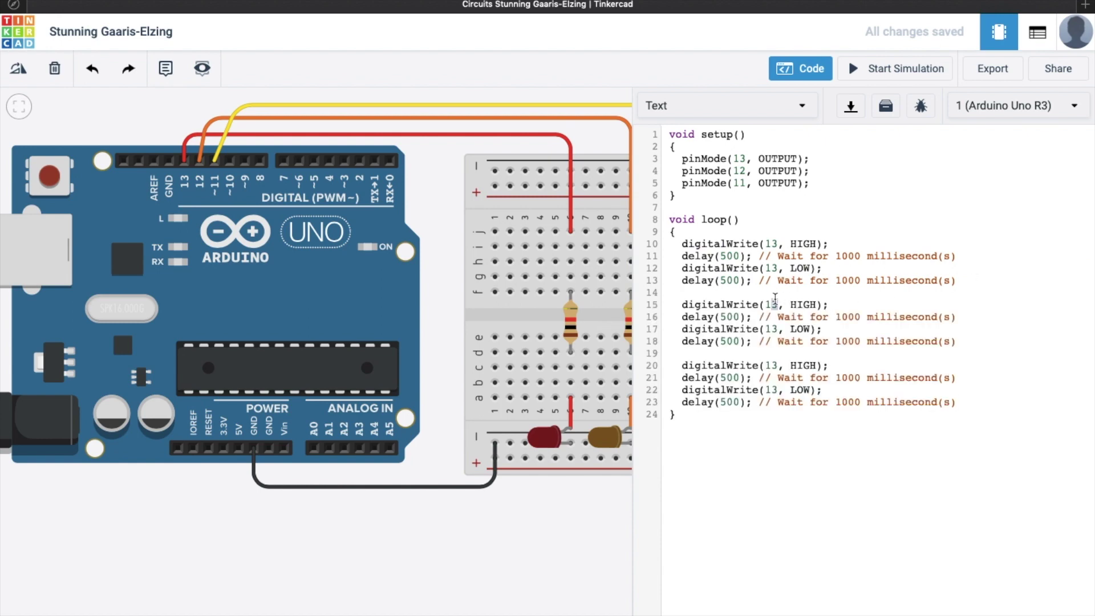
pyautogui.write('12')
pyautogui.write('11')
pyautogui.write('1')
pyautogui.click(807, 435)
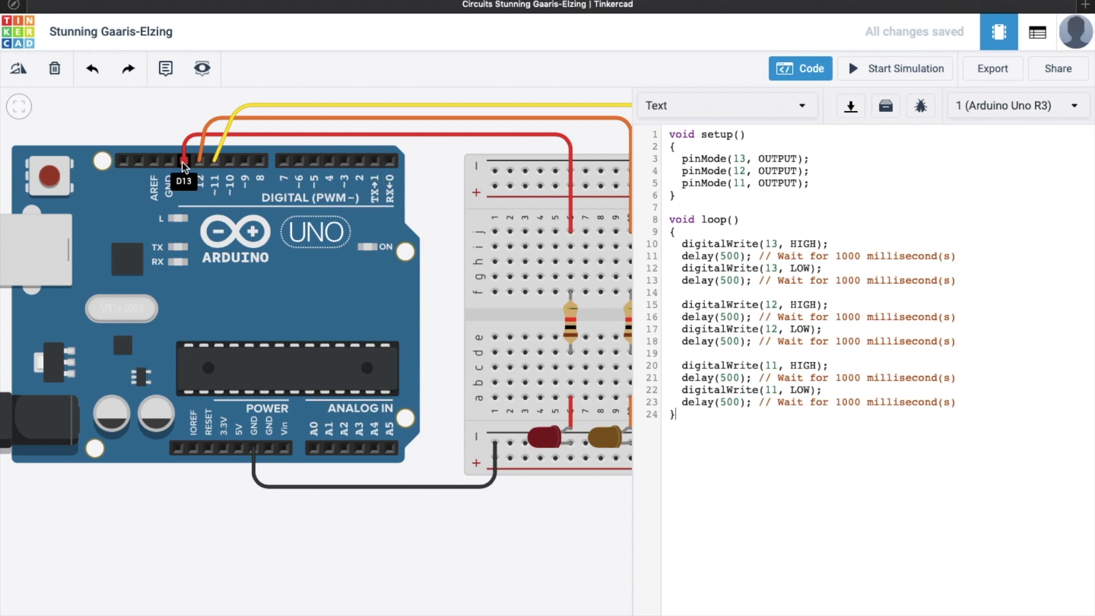
# Close the code panel and start simulating the three-LED circuit.
pyautogui.click(804, 78)
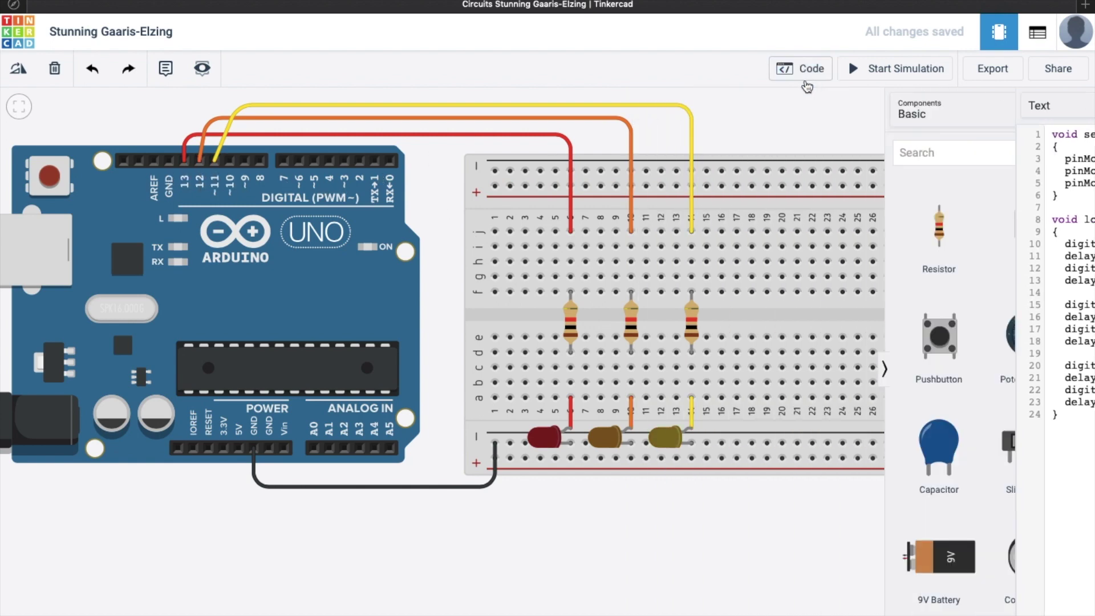
pyautogui.click(860, 69)
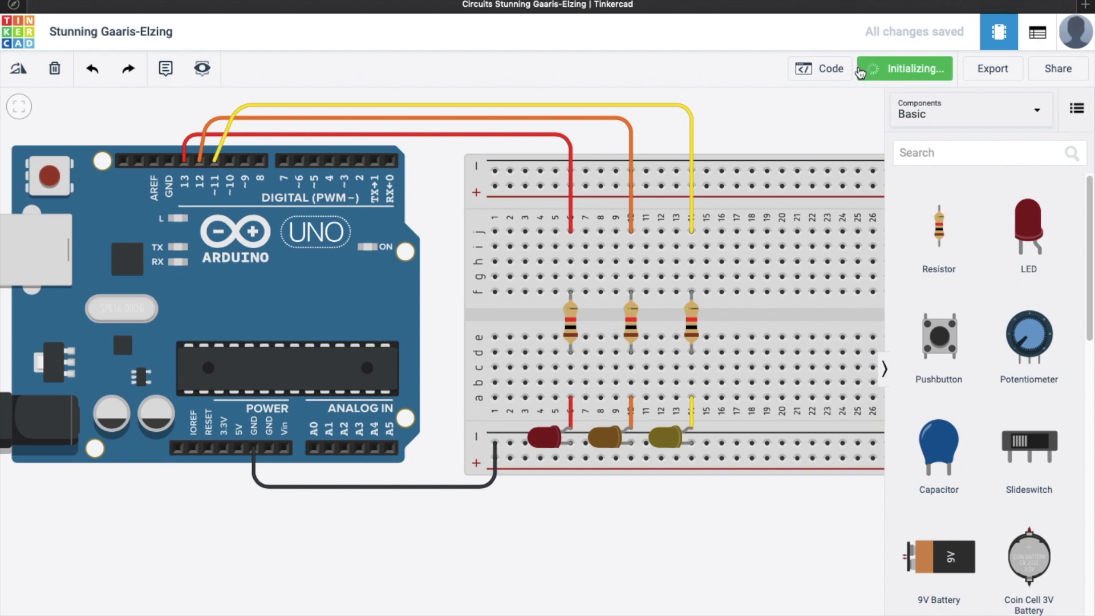